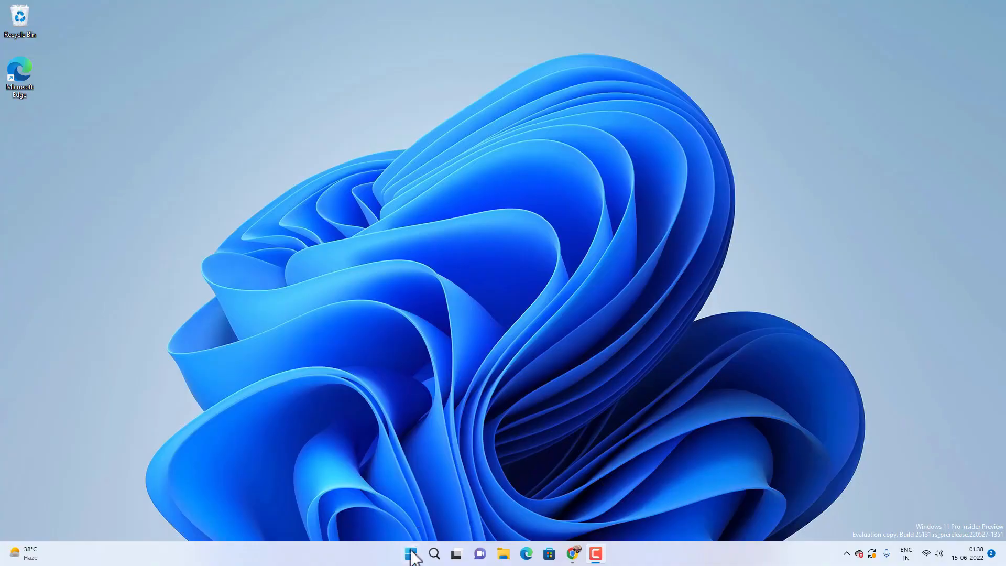
Step: Turn on Storage Sense in the system Storage settings
click(412, 551)
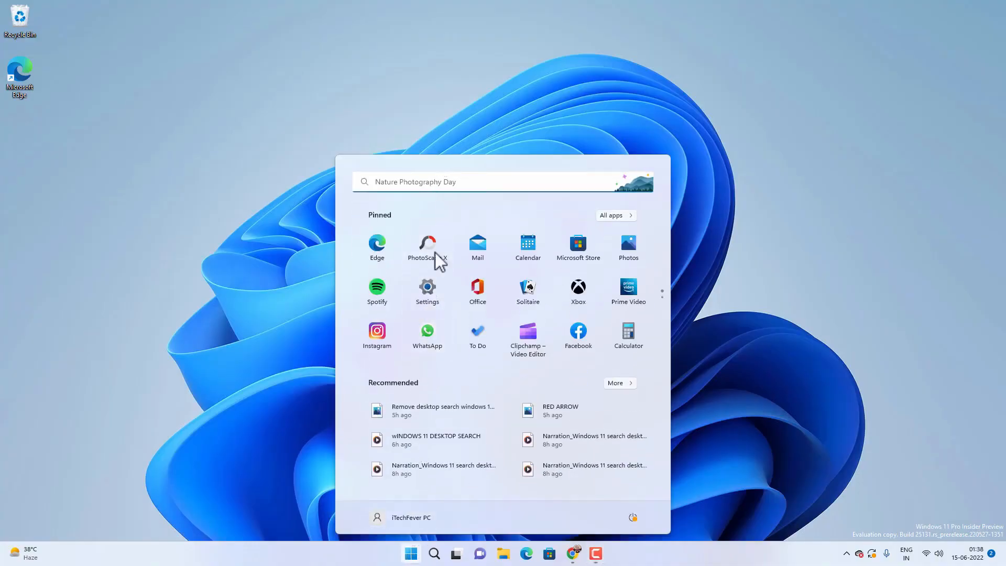
click(432, 294)
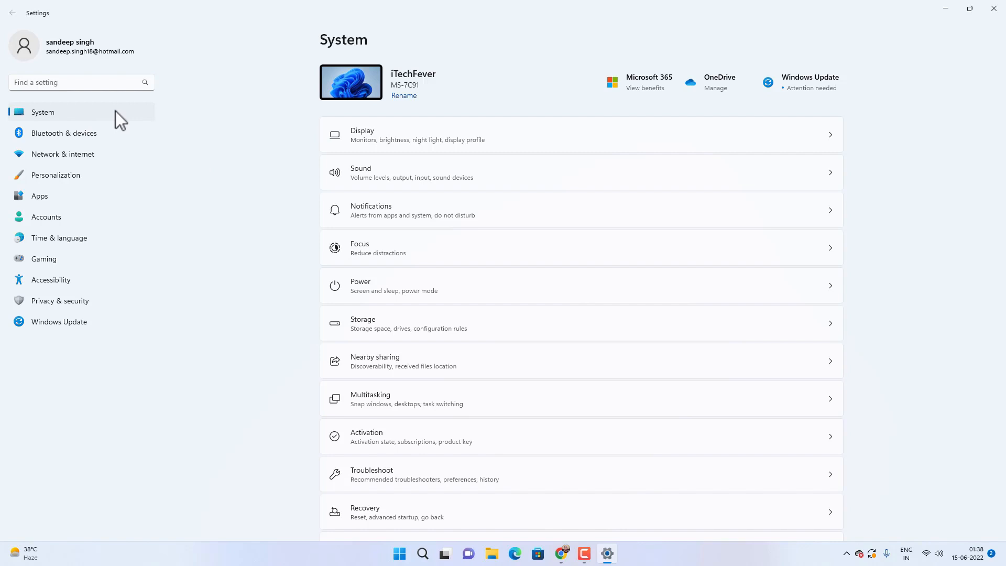
click(444, 329)
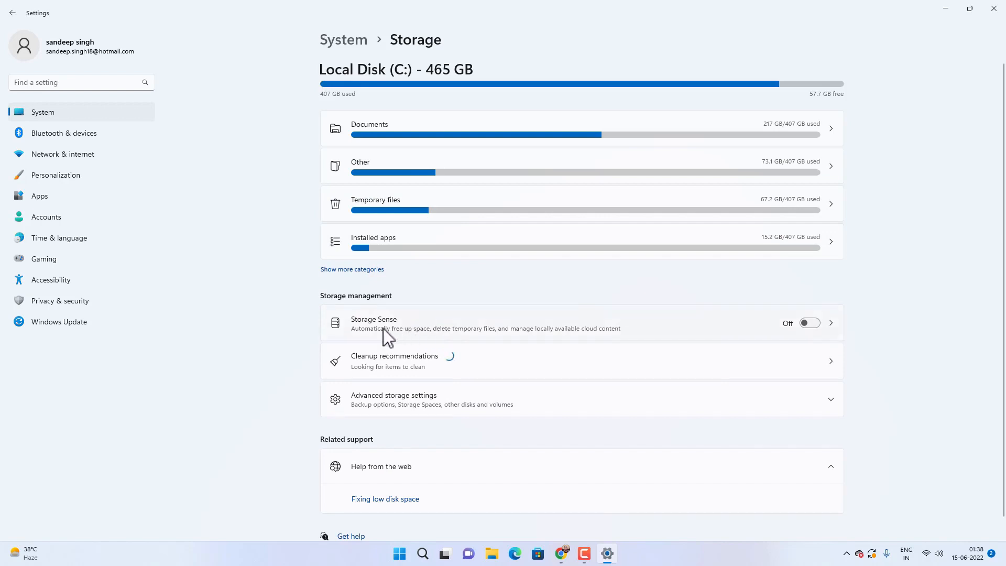
click(810, 323)
Step: Permanently remove the preselected temporary files using the advanced options of the cleanup recommendations
click(397, 362)
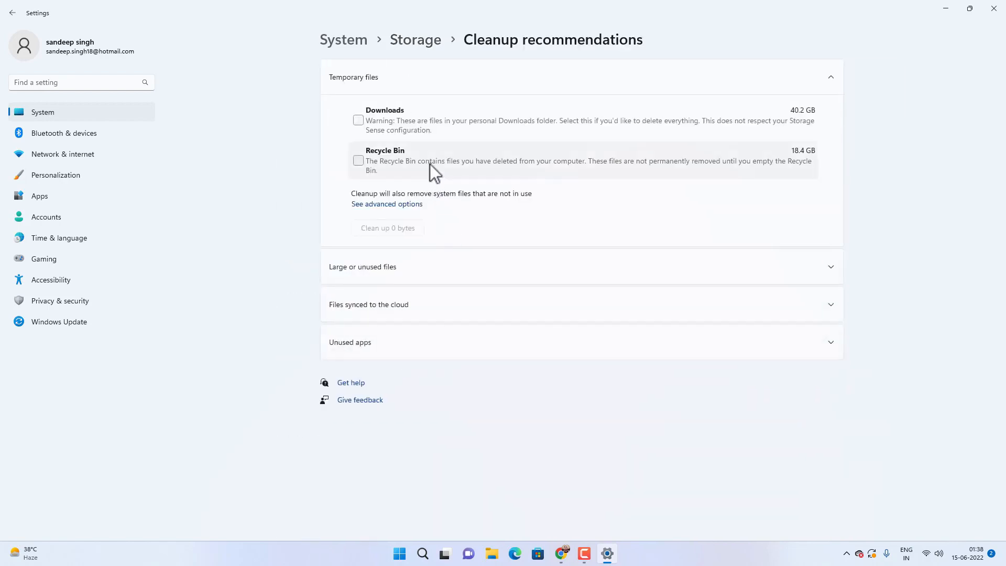
click(410, 204)
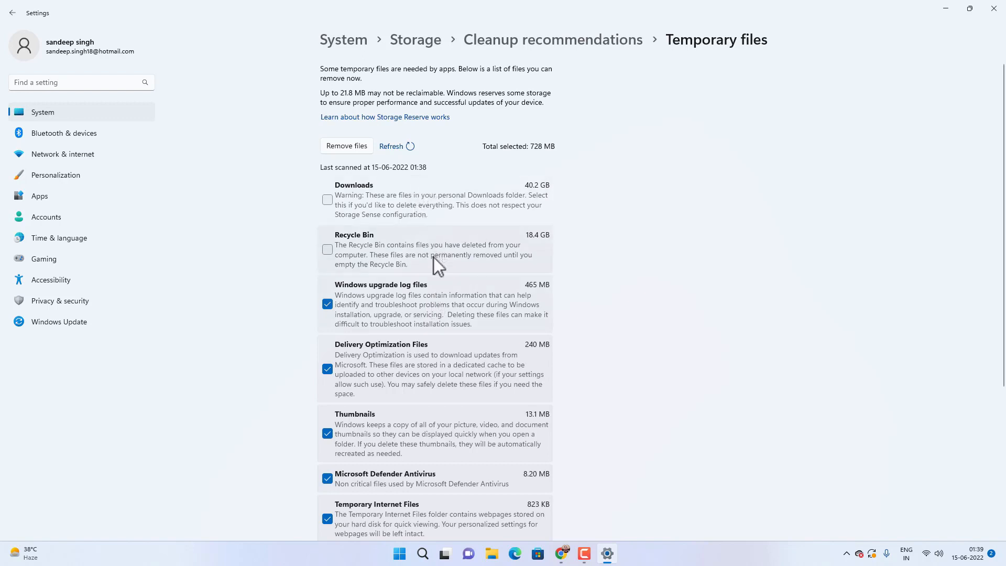
scroll(433, 258, down, 3)
scroll(438, 362, down, 2)
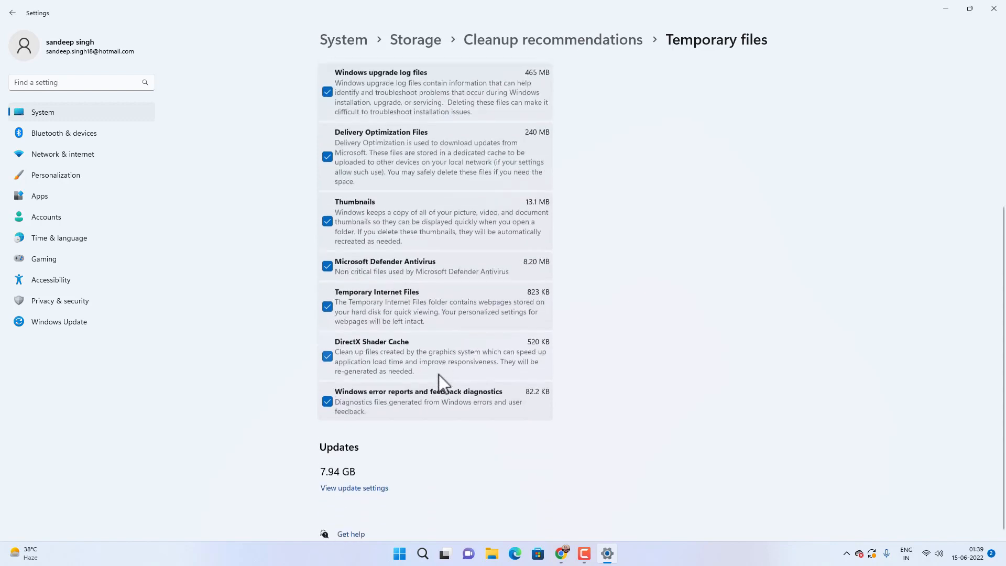
scroll(423, 407, up, 5)
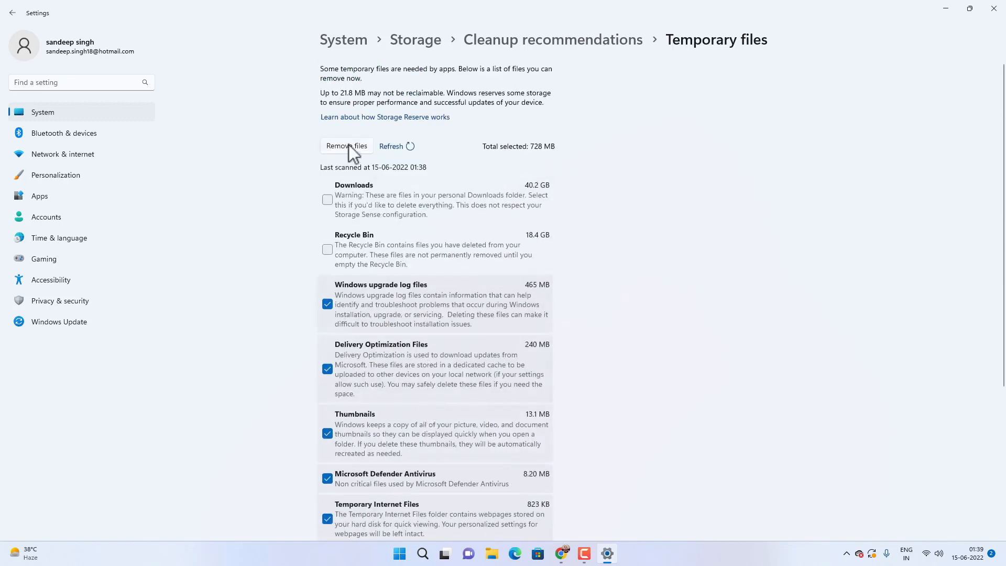
click(349, 146)
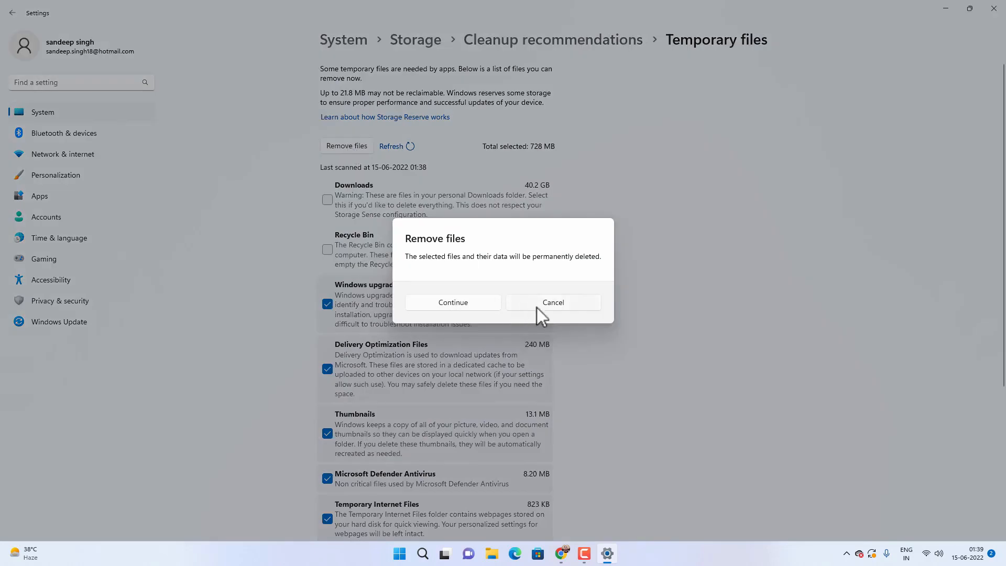
click(465, 303)
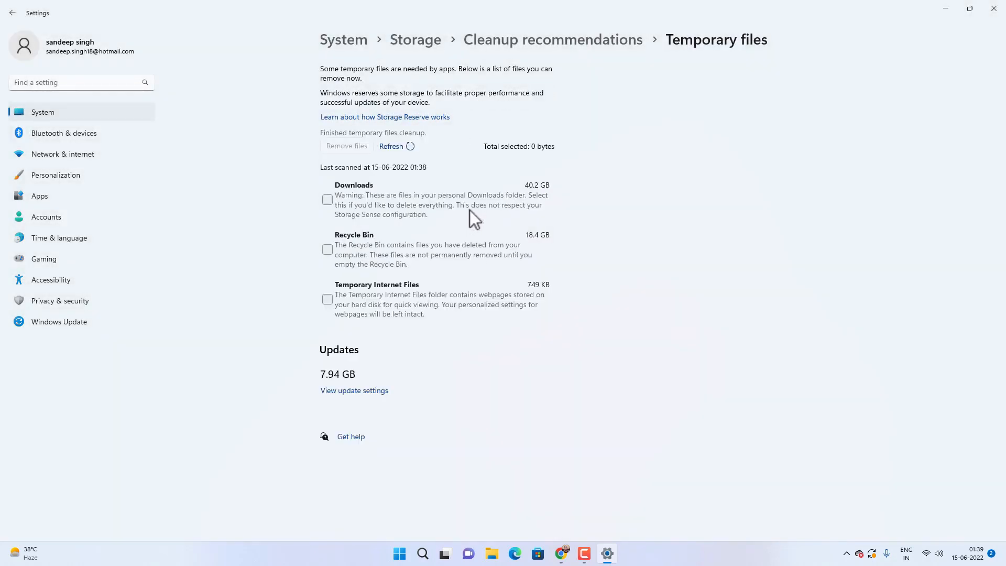
Step: Turn off all four General privacy options: personalized ads, language list access, app launch tracking and suggested content in Settings
click(97, 114)
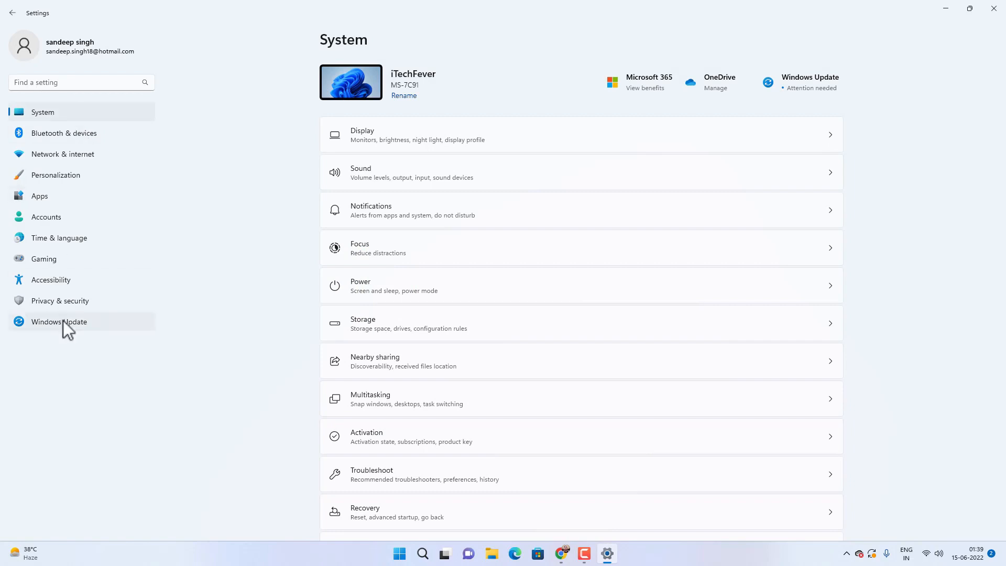
click(63, 302)
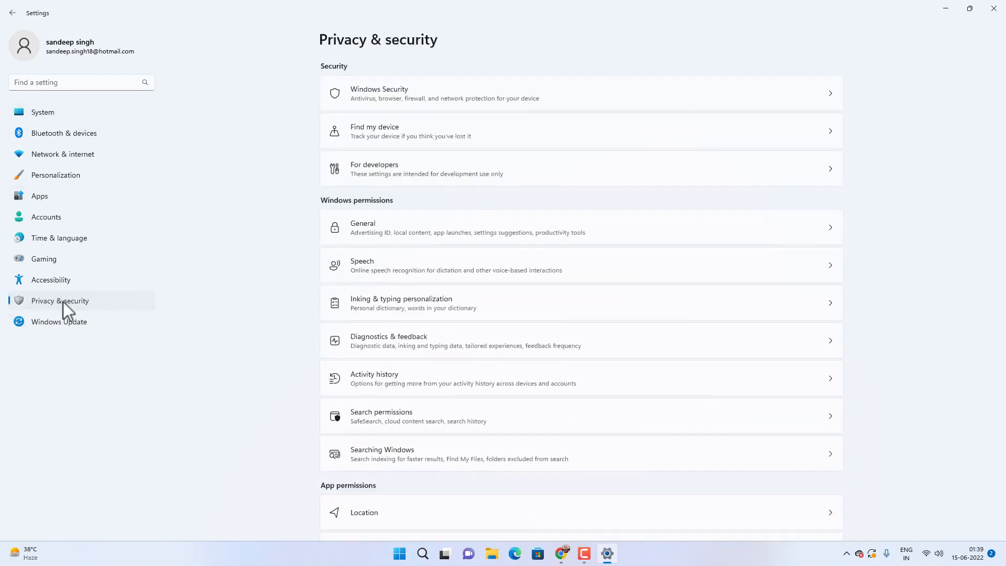
click(411, 229)
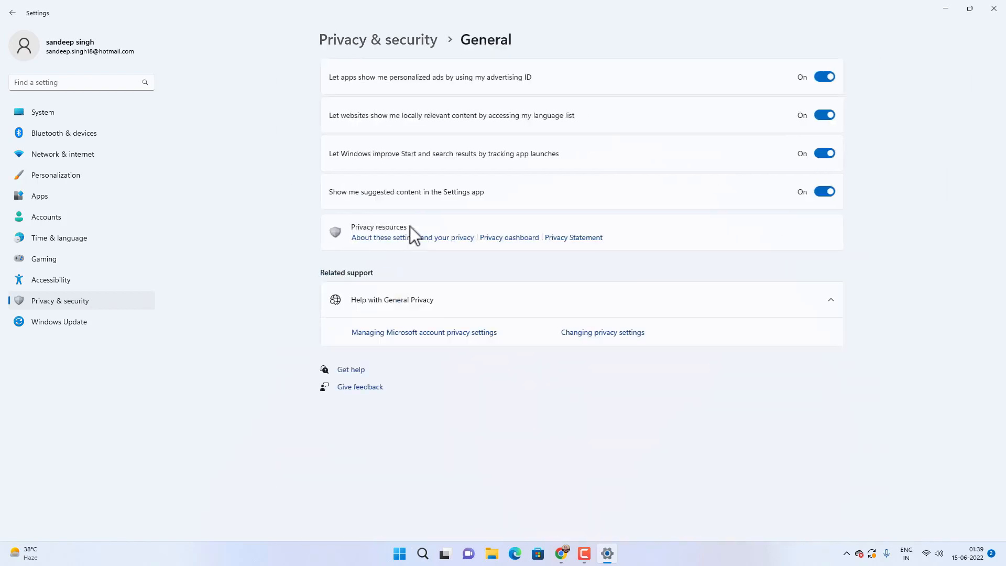
click(825, 79)
click(825, 115)
click(825, 152)
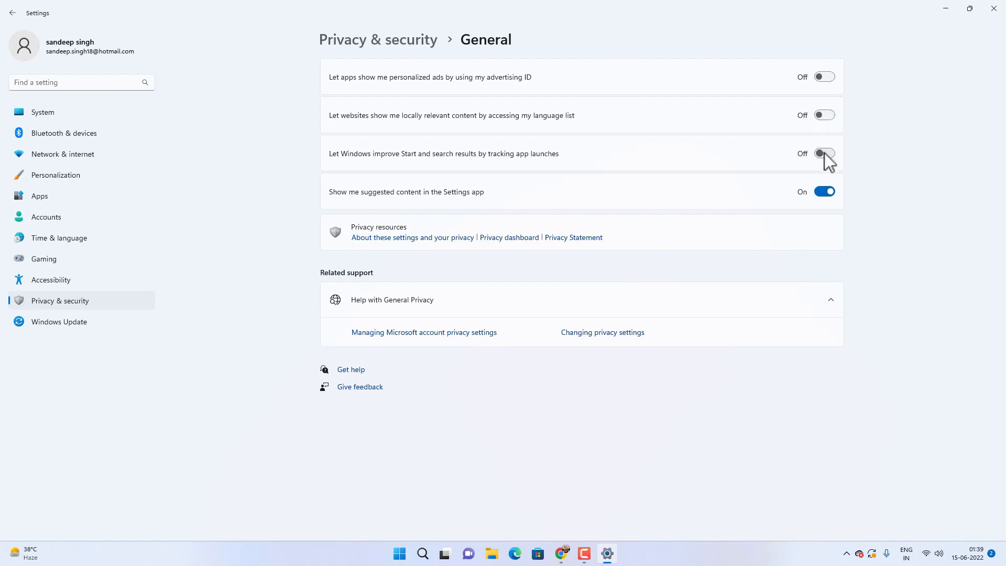
click(823, 190)
Step: Turn off online speech recognition in the Speech privacy settings
click(60, 305)
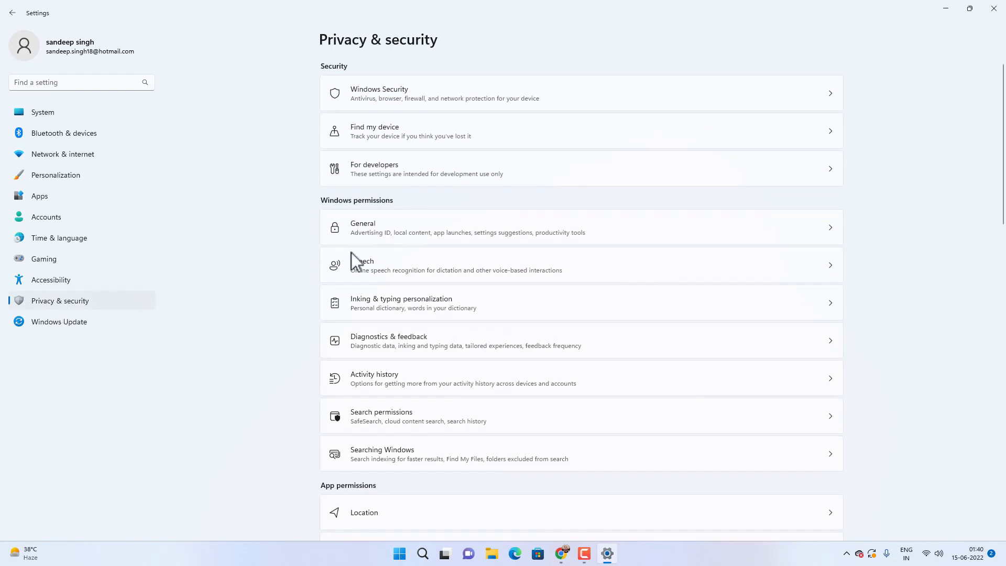
click(388, 264)
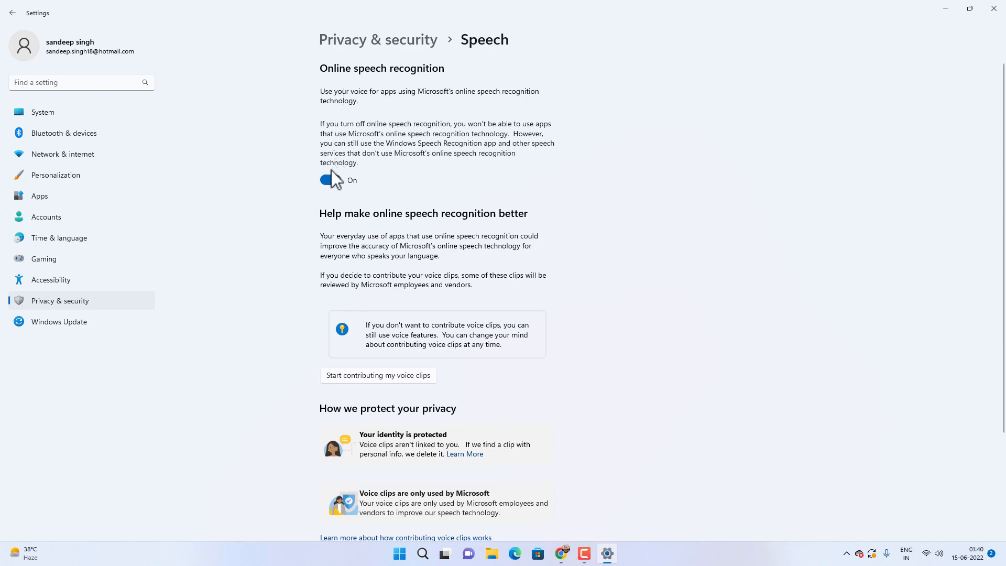
click(323, 181)
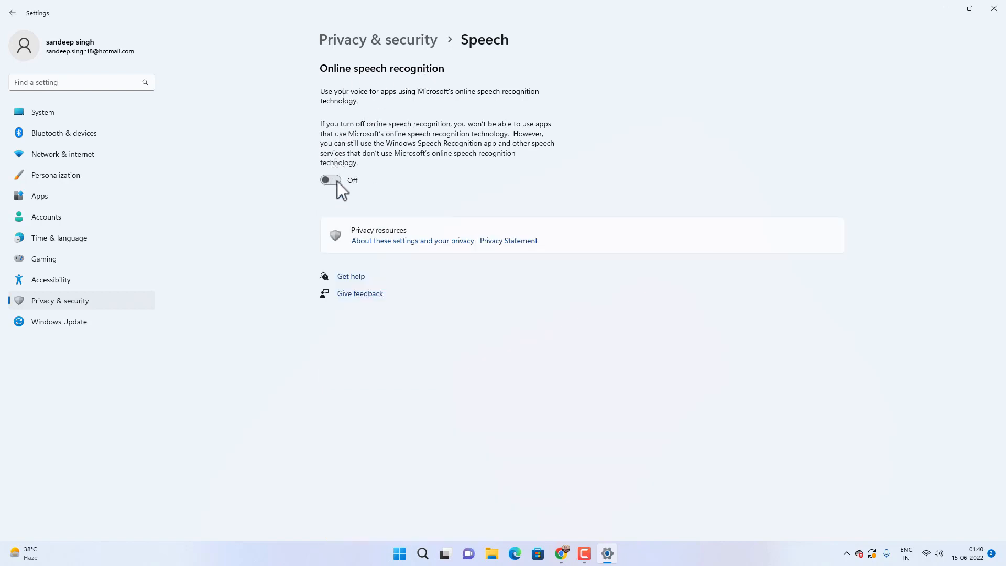
Step: Check the personal inking and typing dictionary setting under Inking & typing personalization and return to Privacy & security
click(71, 302)
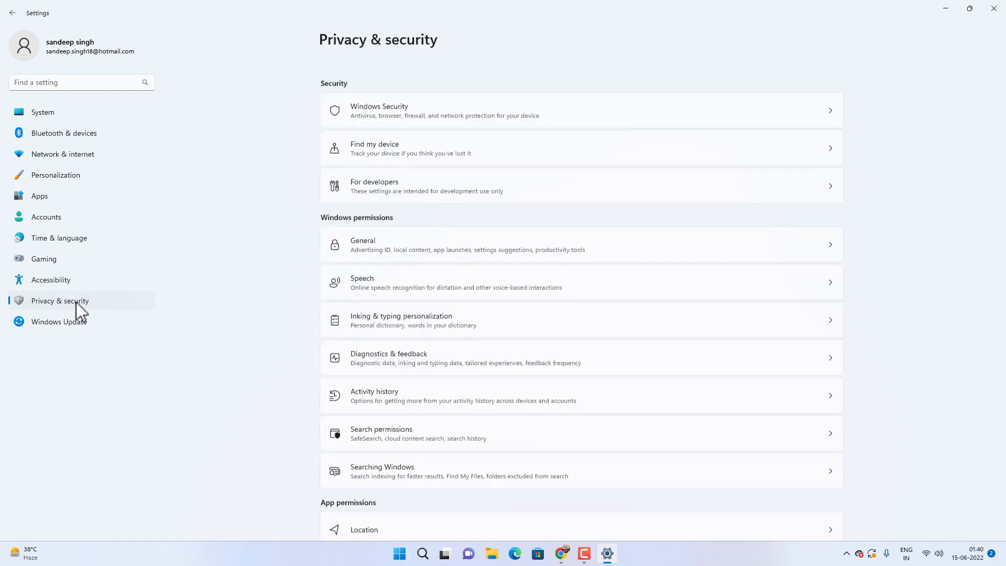
click(392, 305)
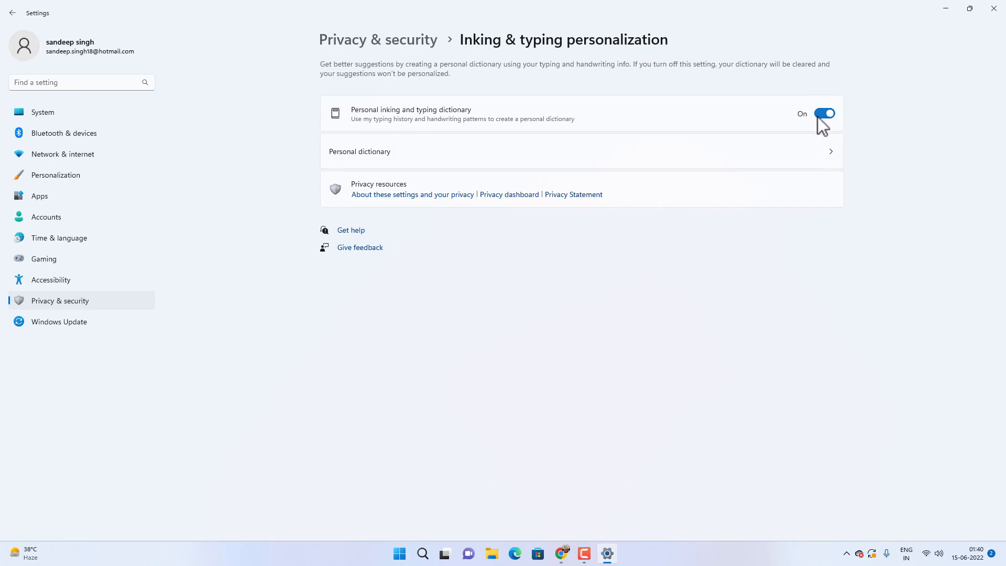
click(93, 299)
Step: Turn off sending optional diagnostic data in the Diagnostics & feedback settings
scroll(416, 324, down, 1)
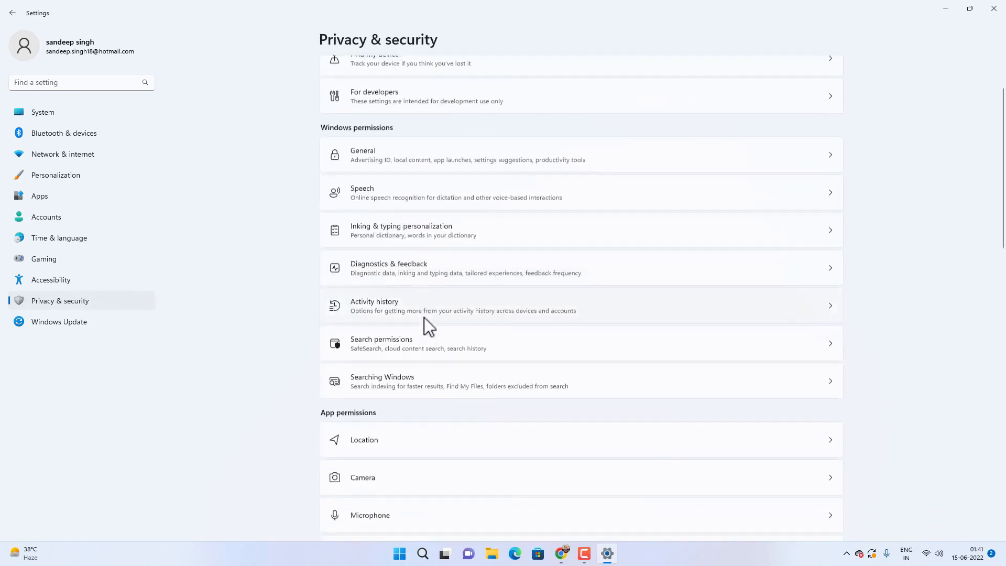
click(418, 264)
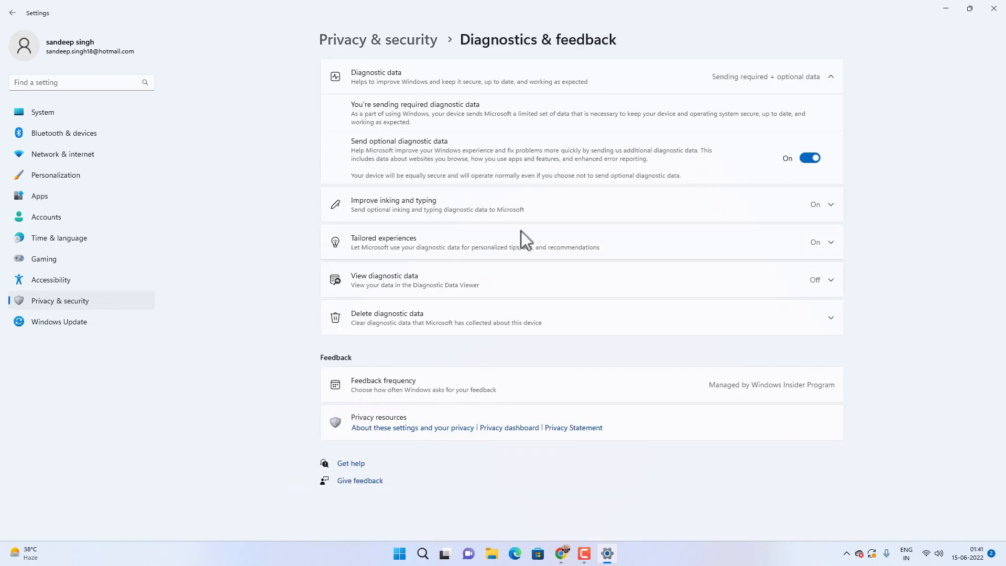
click(807, 158)
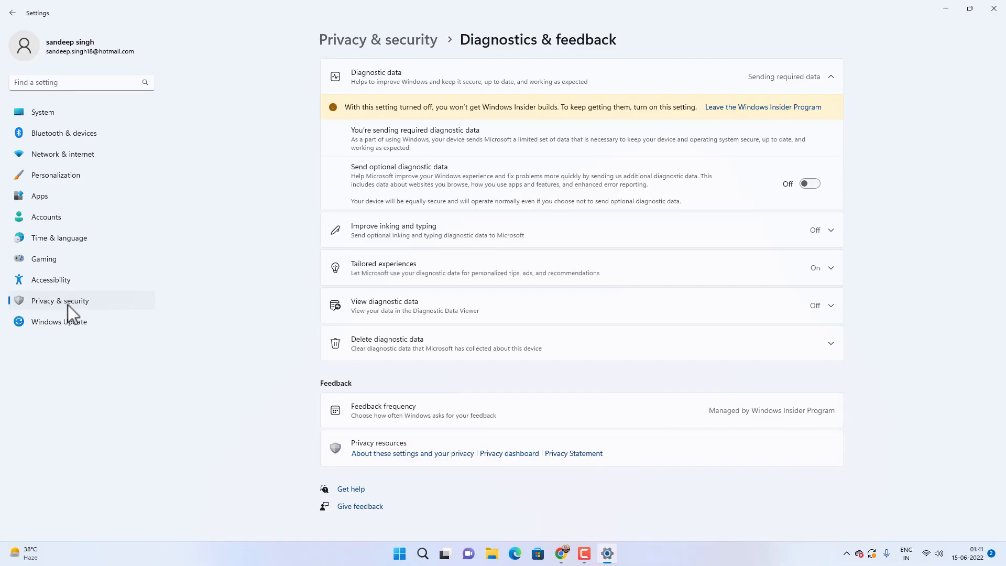
Step: Turn off Location services in the Location app permissions
click(68, 303)
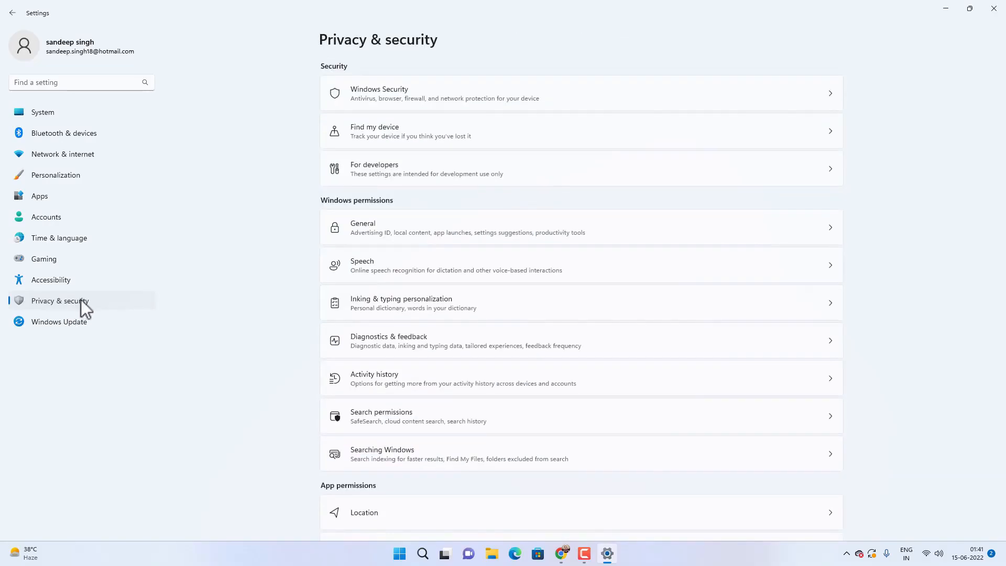
click(102, 298)
scroll(482, 311, down, 4)
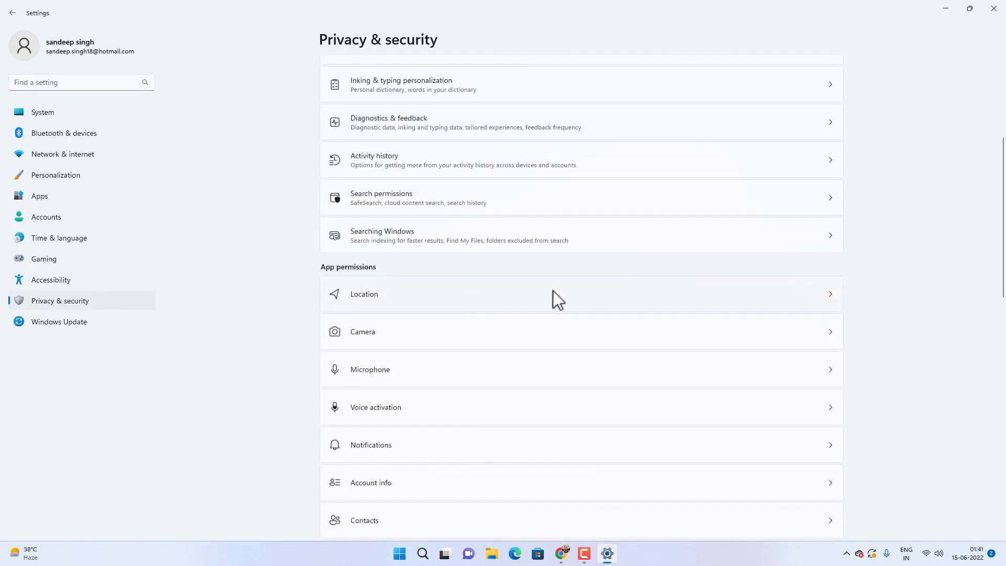
click(553, 291)
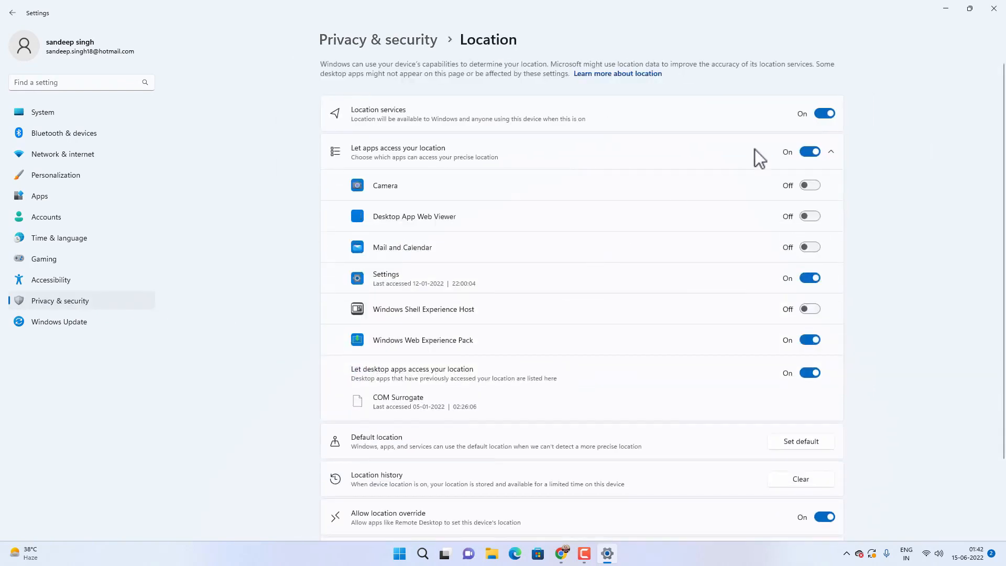
click(824, 113)
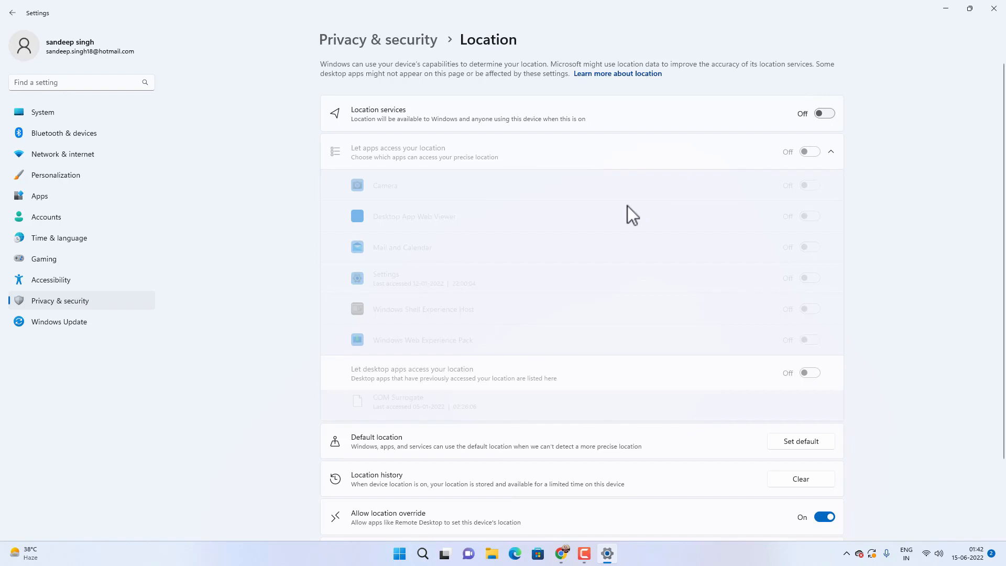
scroll(627, 206, down, 2)
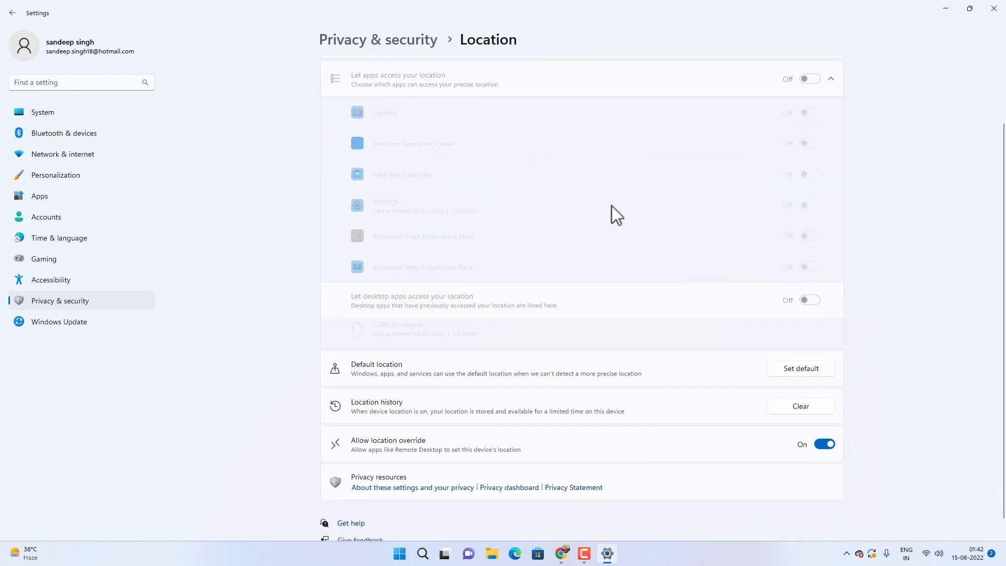
Step: Open the Camera app permissions to review which apps have camera access
click(69, 304)
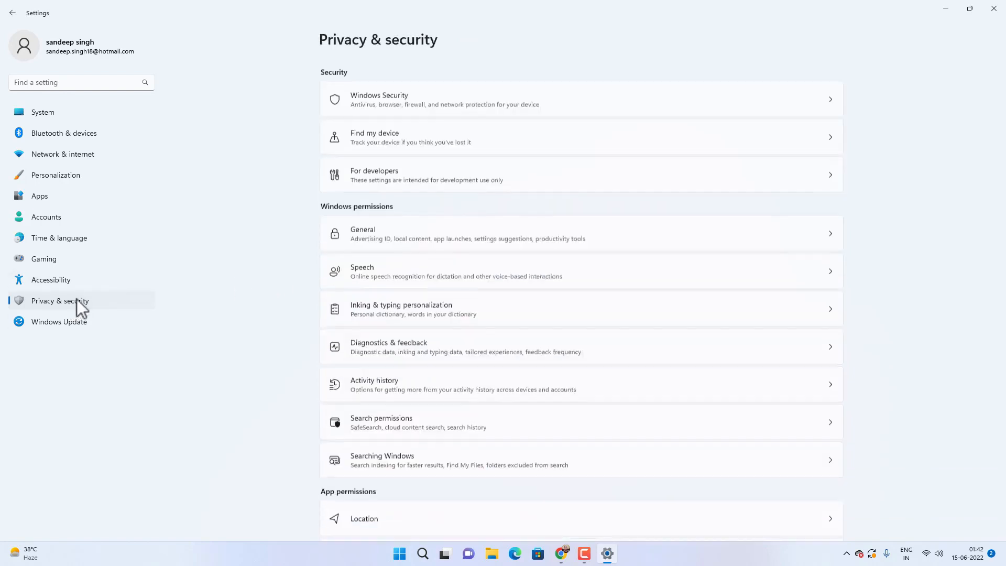
scroll(439, 322, down, 4)
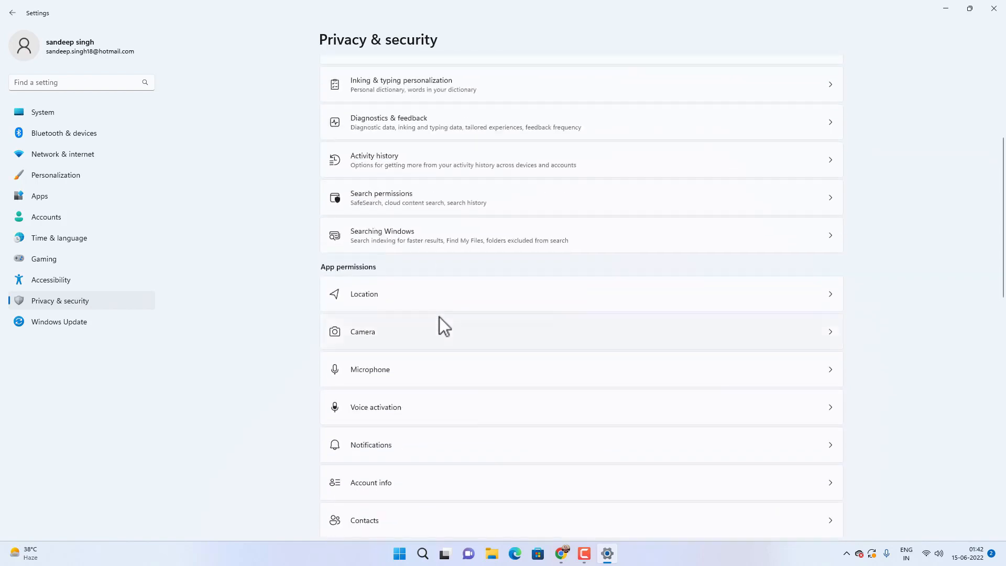
scroll(439, 317, down, 2)
click(444, 257)
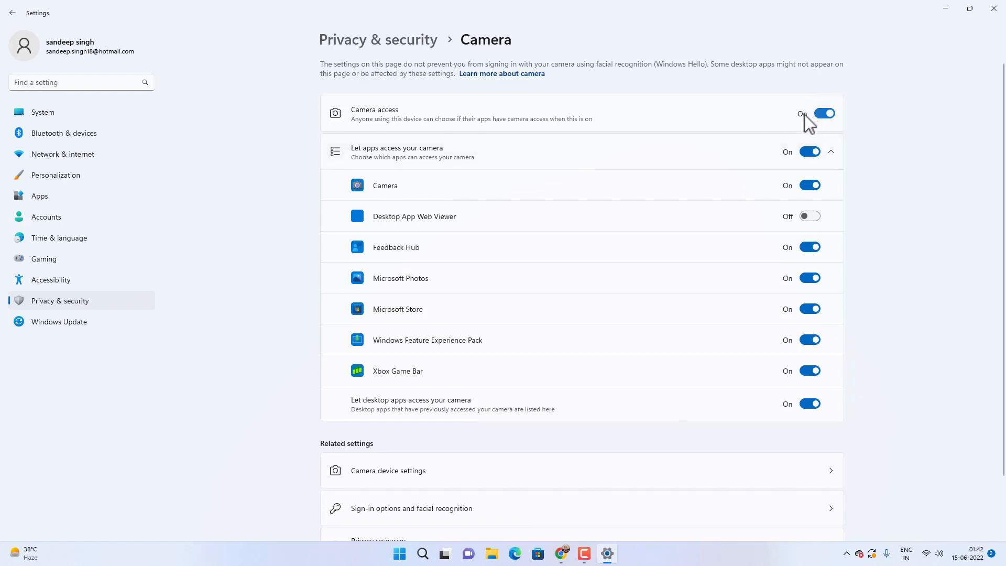
Step: Turn off Notification access in the Notifications app permissions
click(113, 304)
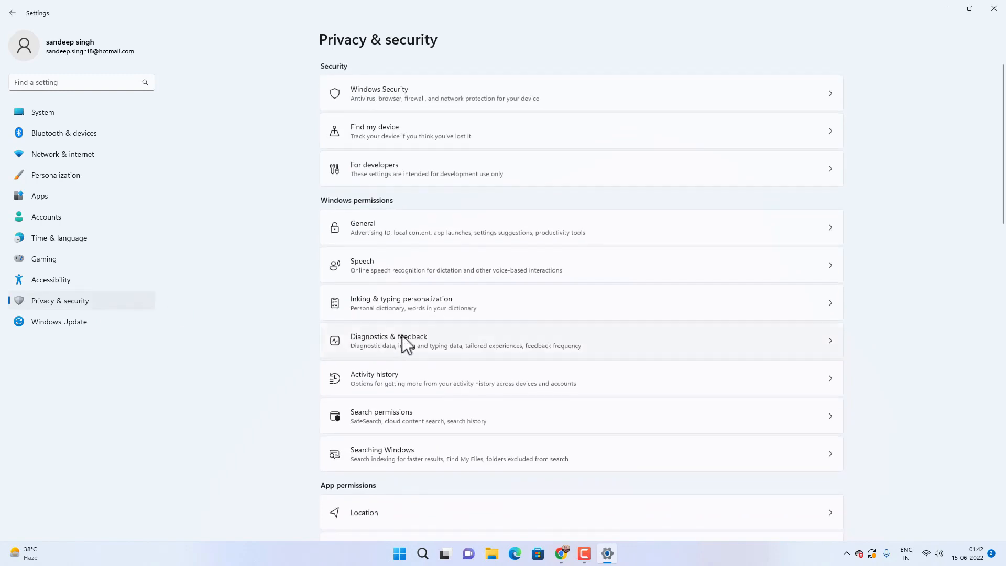
scroll(445, 414, down, 7)
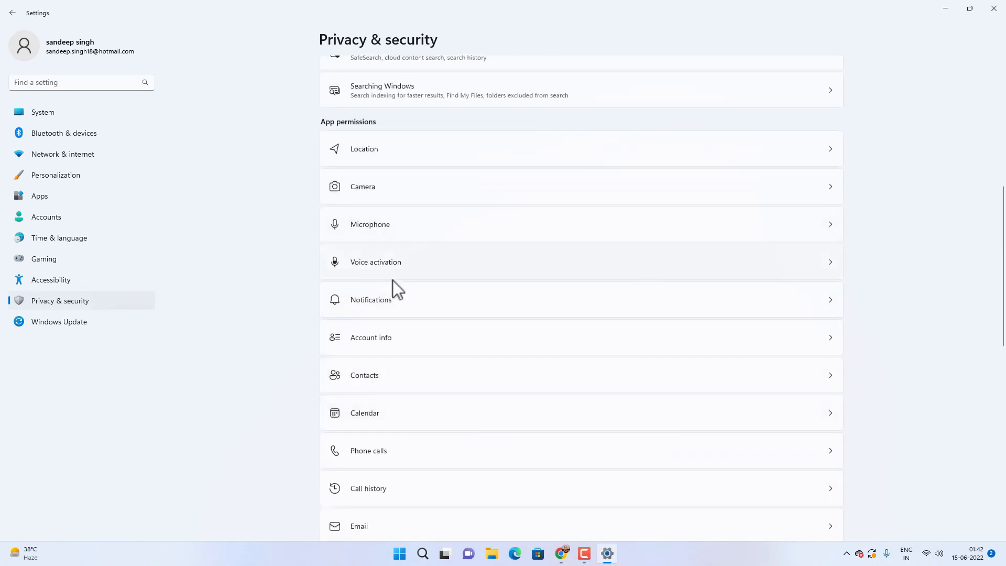
click(391, 302)
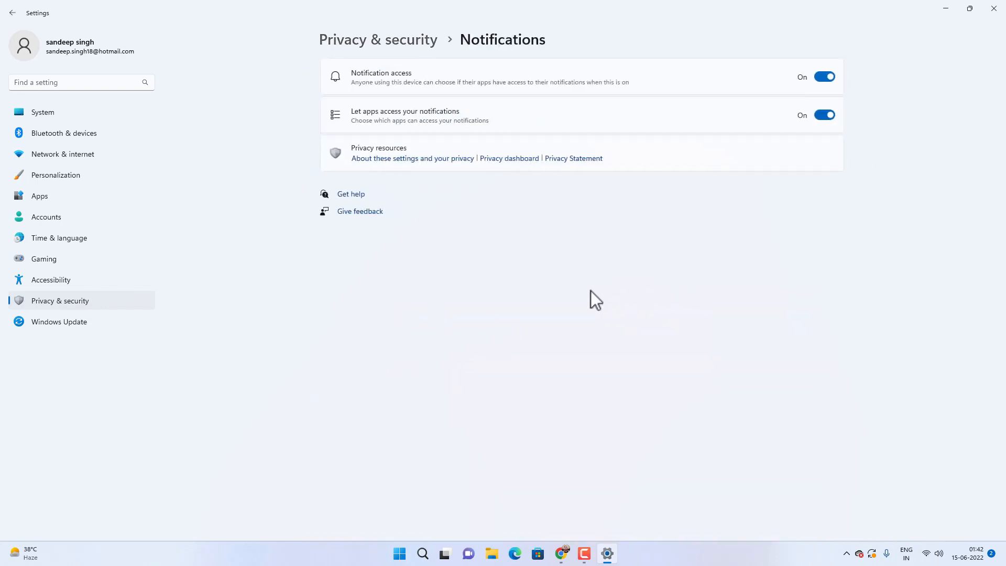
click(823, 80)
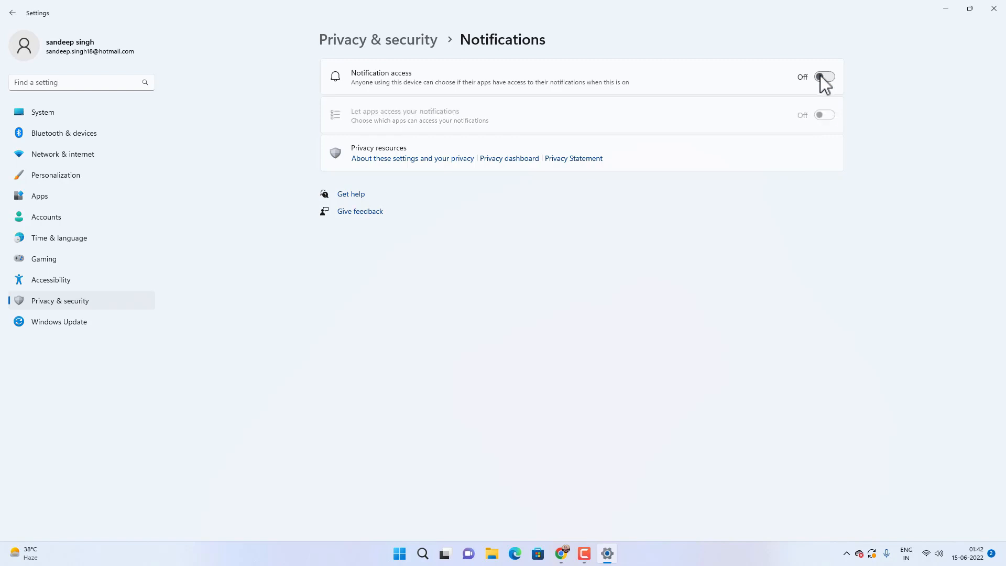
Step: Turn off Messaging access in the Messaging app permissions under Privacy & security
click(73, 303)
scroll(462, 393, down, 6)
scroll(462, 392, down, 3)
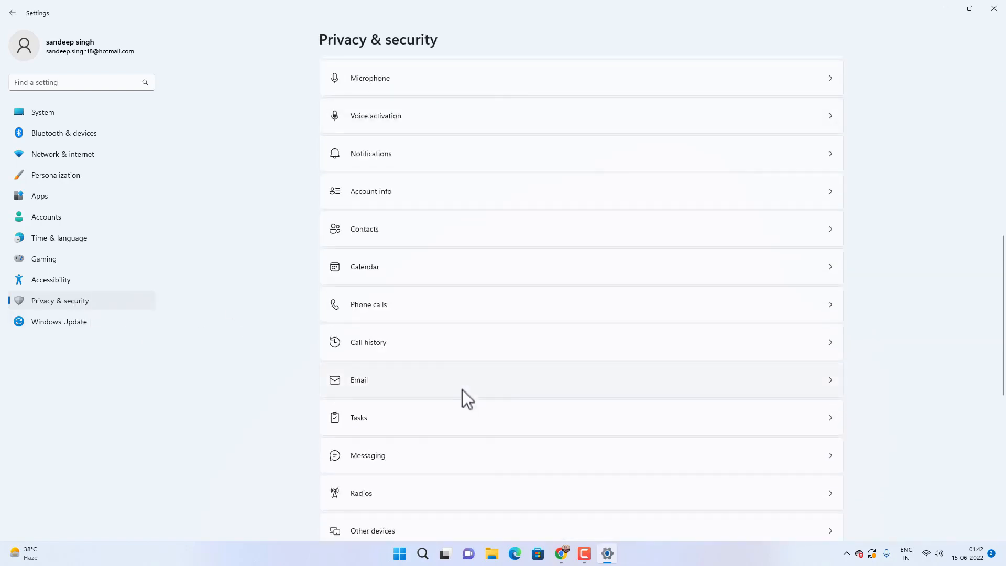
scroll(458, 389, down, 3)
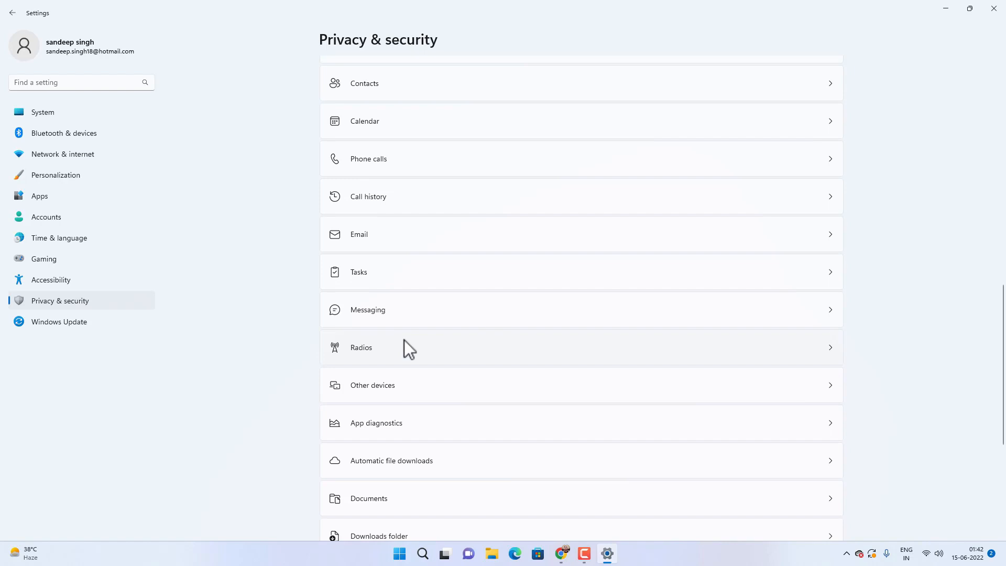
click(419, 314)
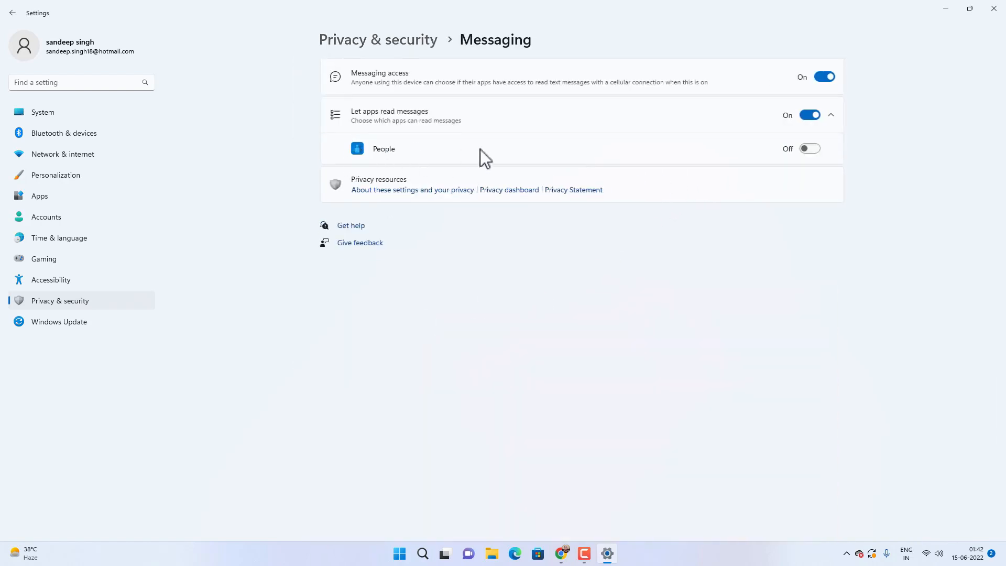
click(821, 78)
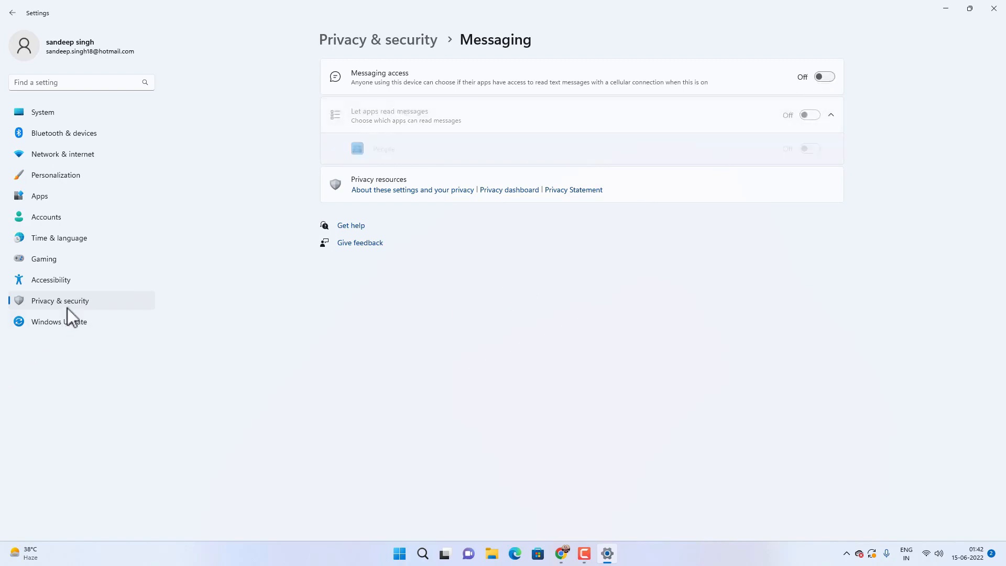
Step: Review the Radios permissions and look through the remaining app permission categories under Privacy & security
click(85, 301)
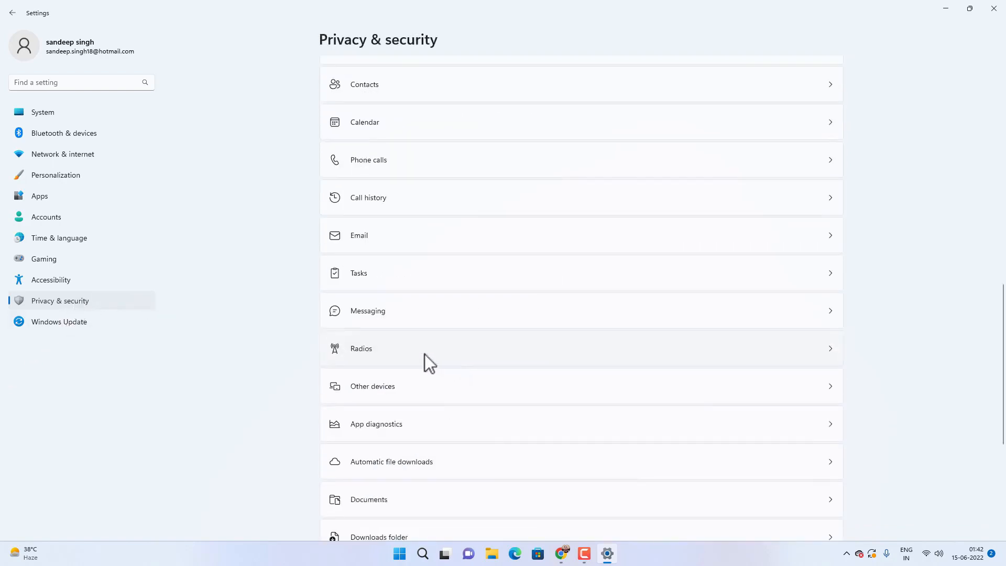
click(430, 363)
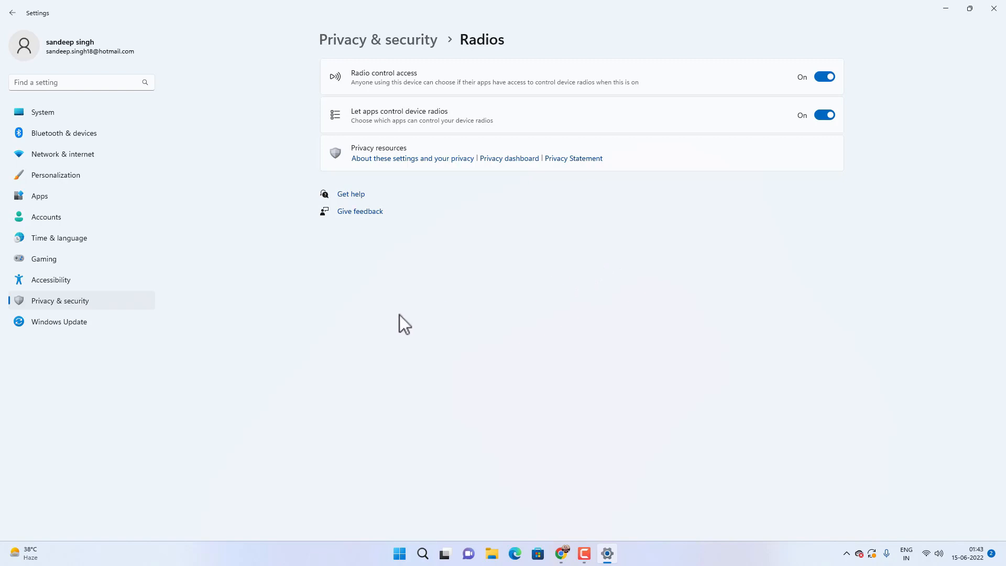
click(95, 303)
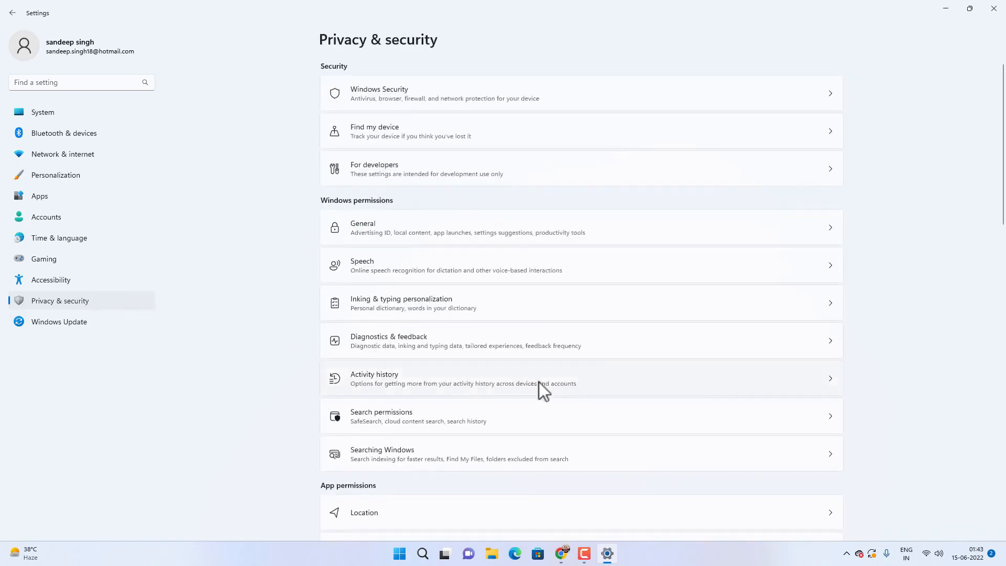
scroll(539, 381, down, 5)
scroll(539, 382, down, 5)
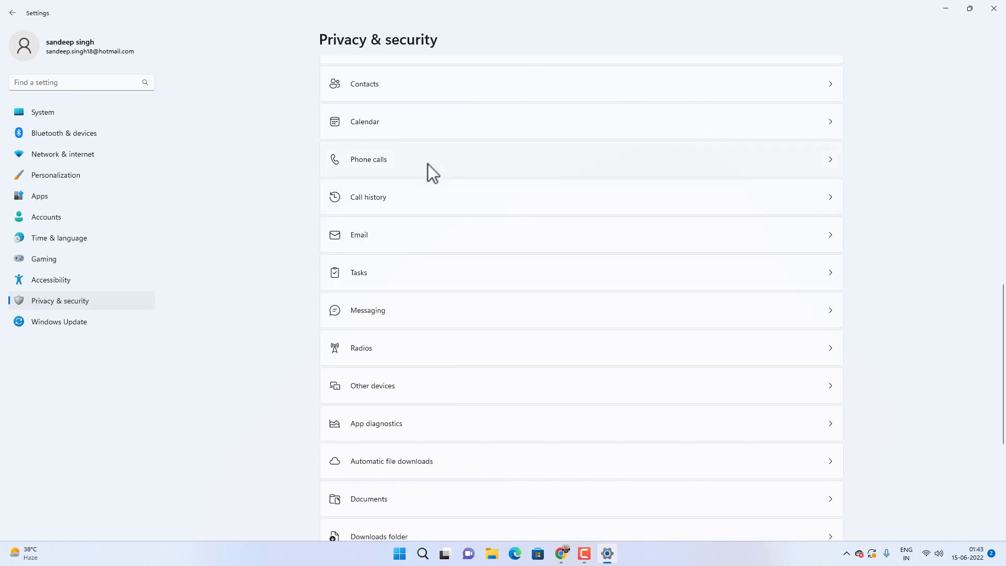
scroll(427, 163, up, 1)
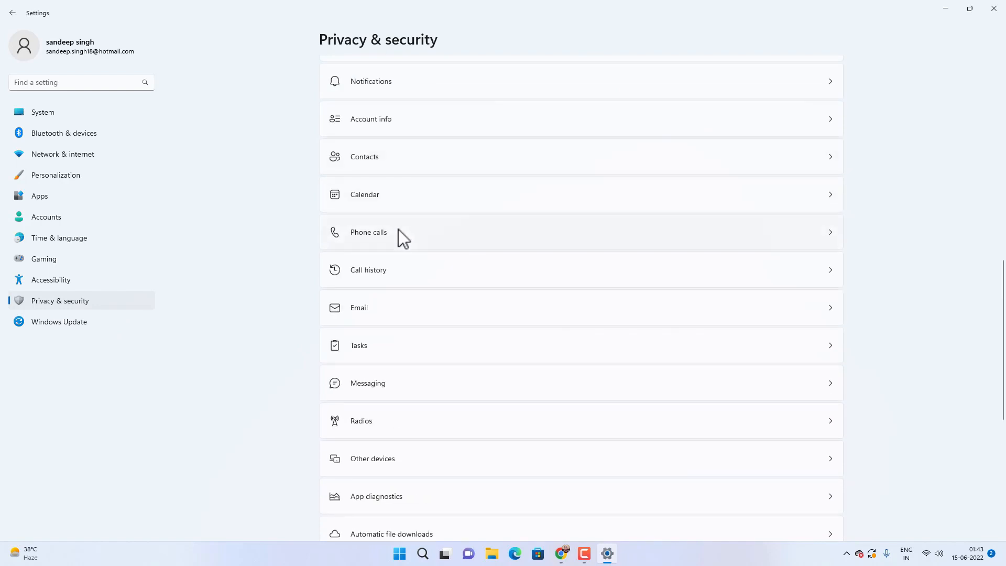
scroll(409, 317, down, 5)
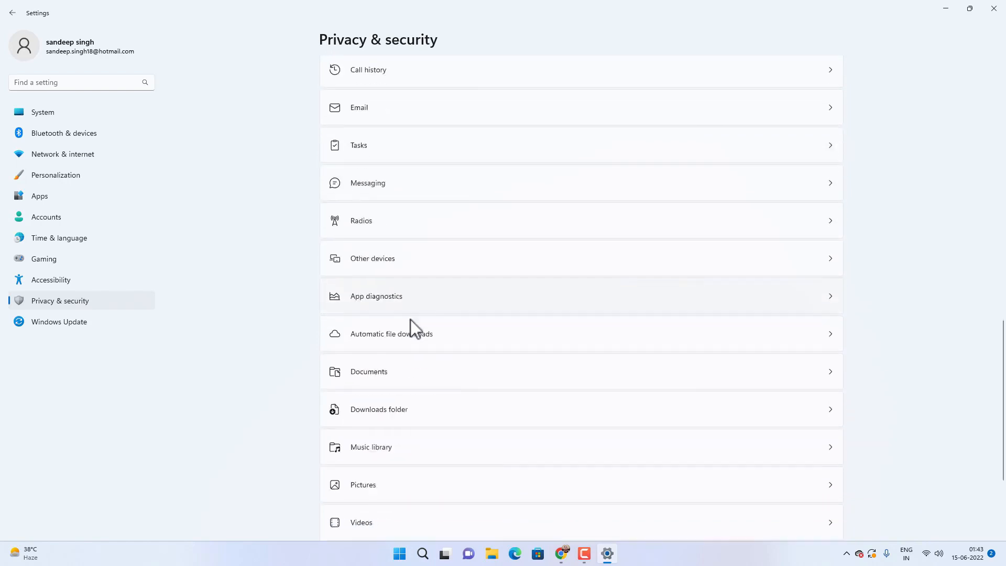
scroll(411, 320, down, 1)
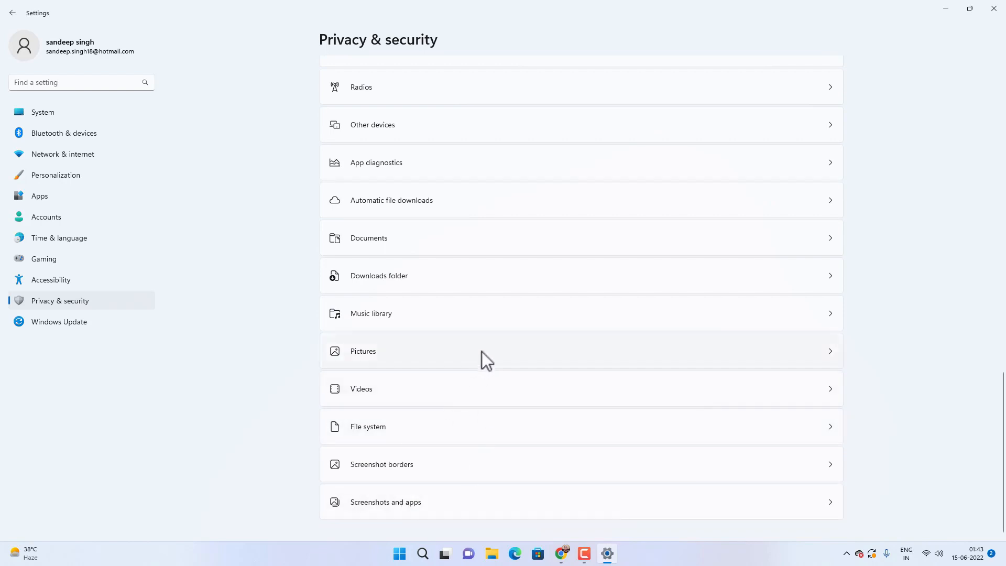
scroll(482, 351, up, 4)
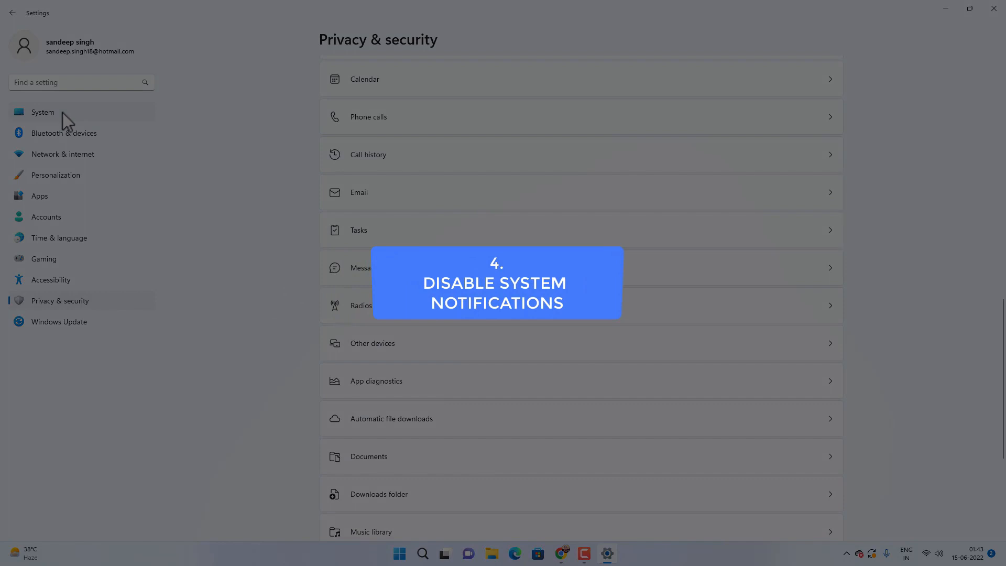
Step: Open the system Notifications settings and review which apps and other senders can send notifications
click(61, 113)
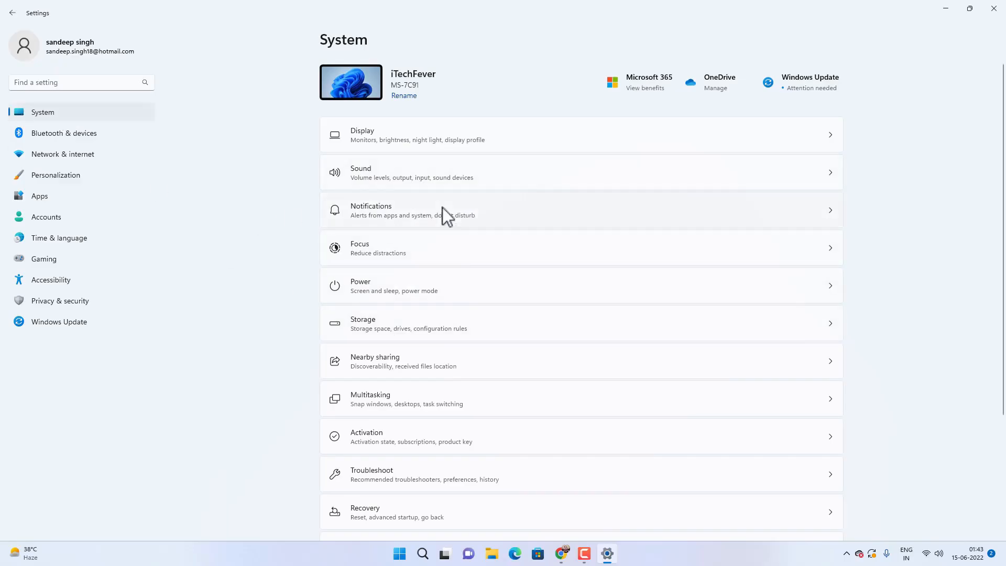
click(419, 210)
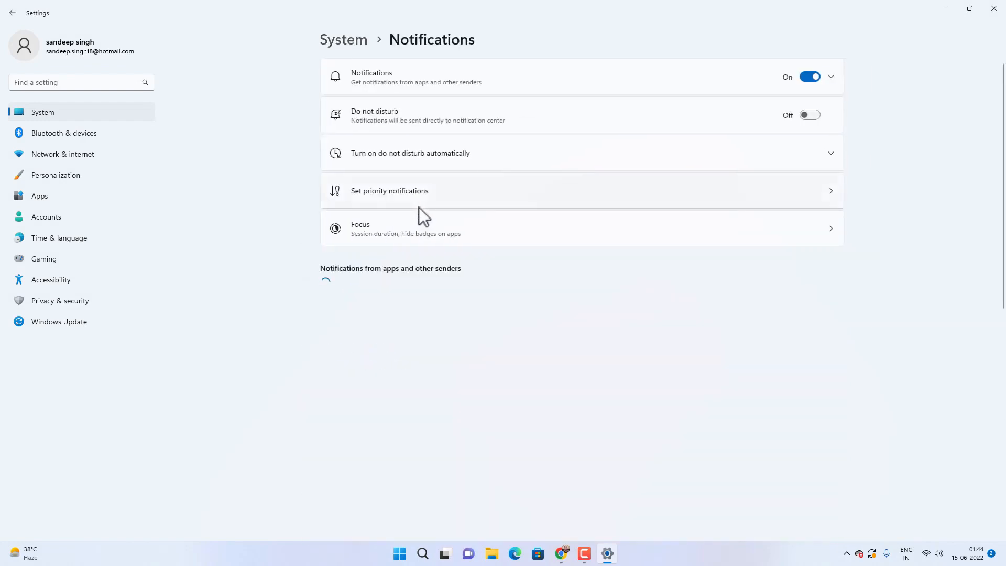
scroll(470, 231, down, 4)
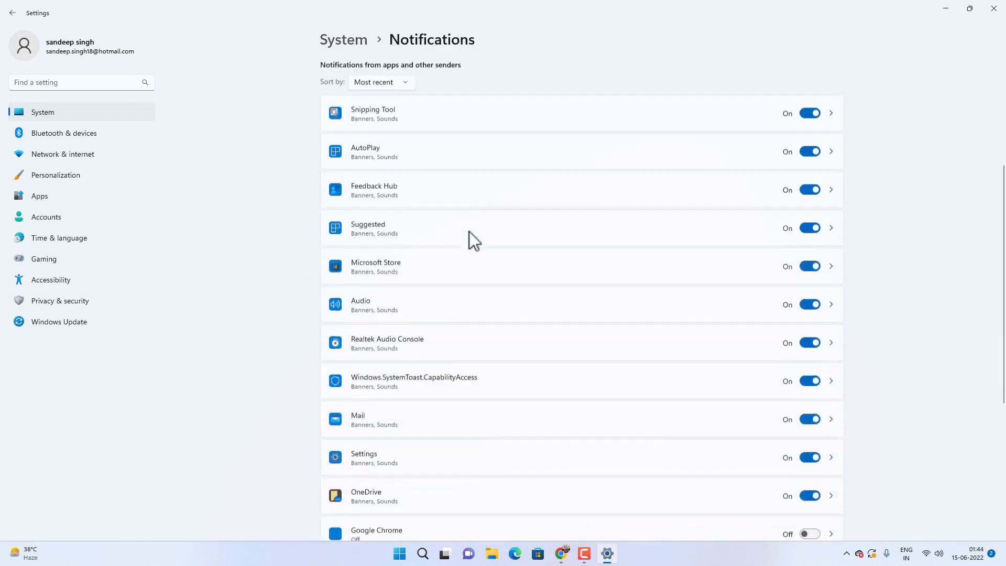
scroll(469, 231, down, 5)
click(505, 465)
scroll(510, 445, down, 2)
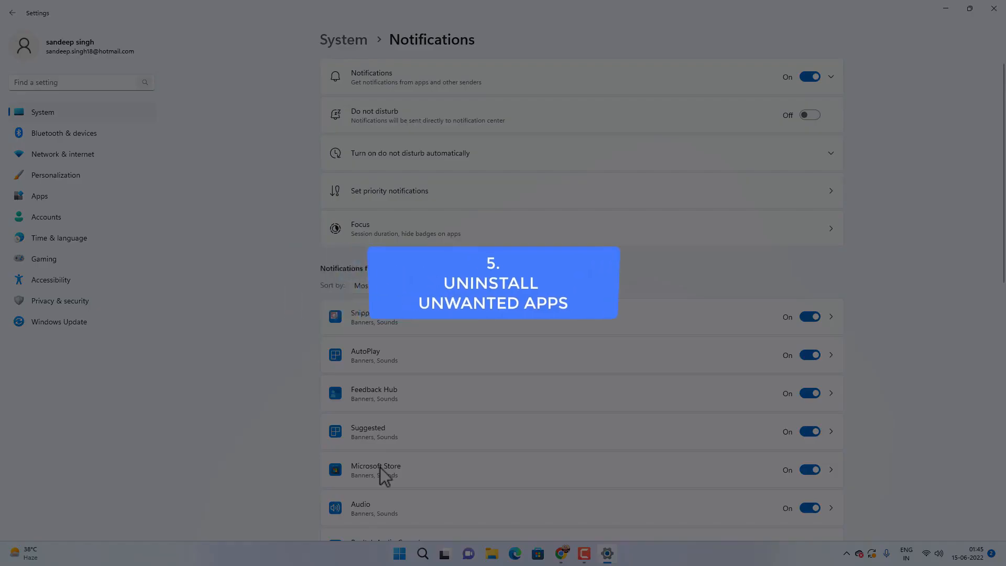
Step: Uninstall the Facebook app from the list of installed apps
click(68, 117)
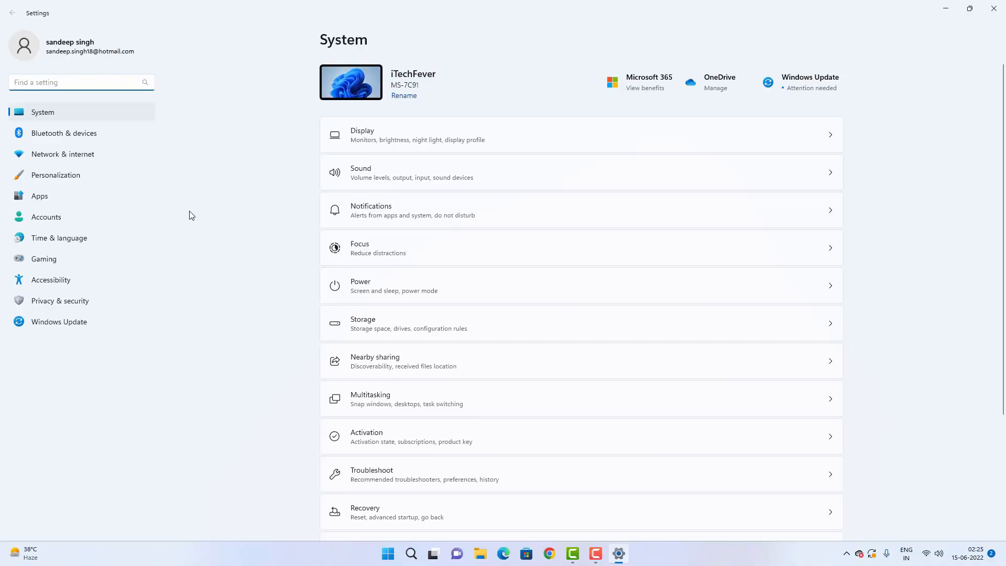
click(54, 196)
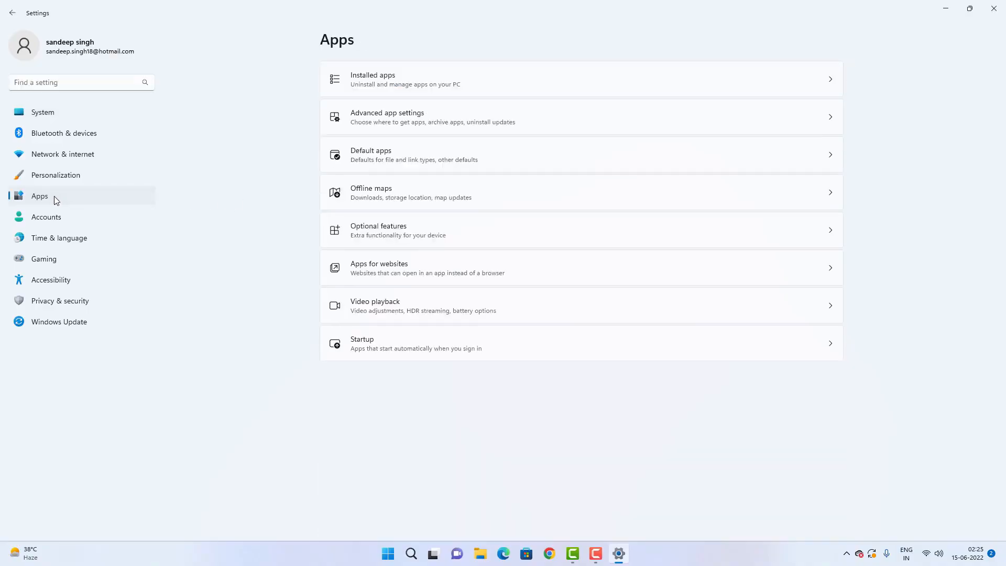
click(411, 87)
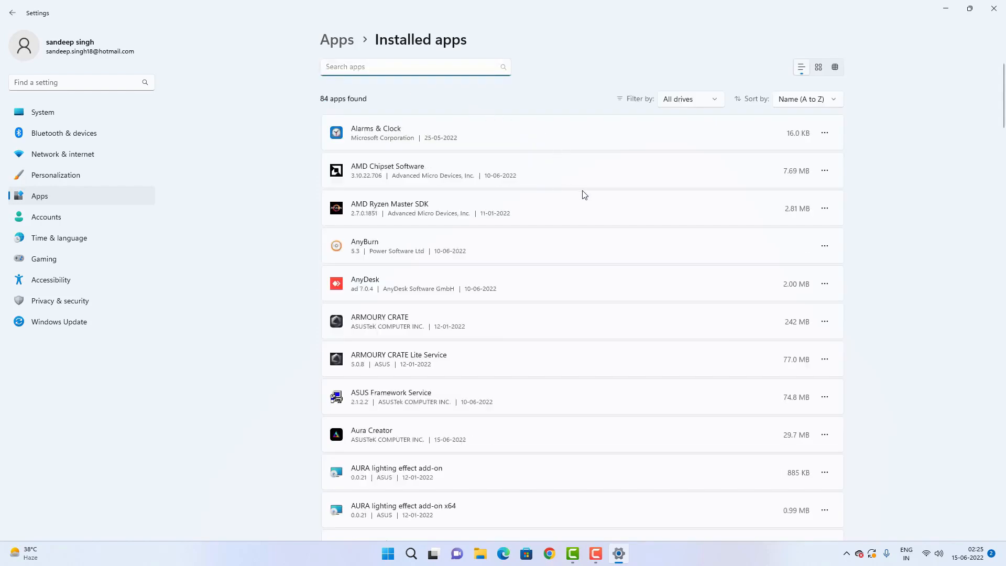
scroll(629, 206, down, 5)
scroll(632, 207, down, 3)
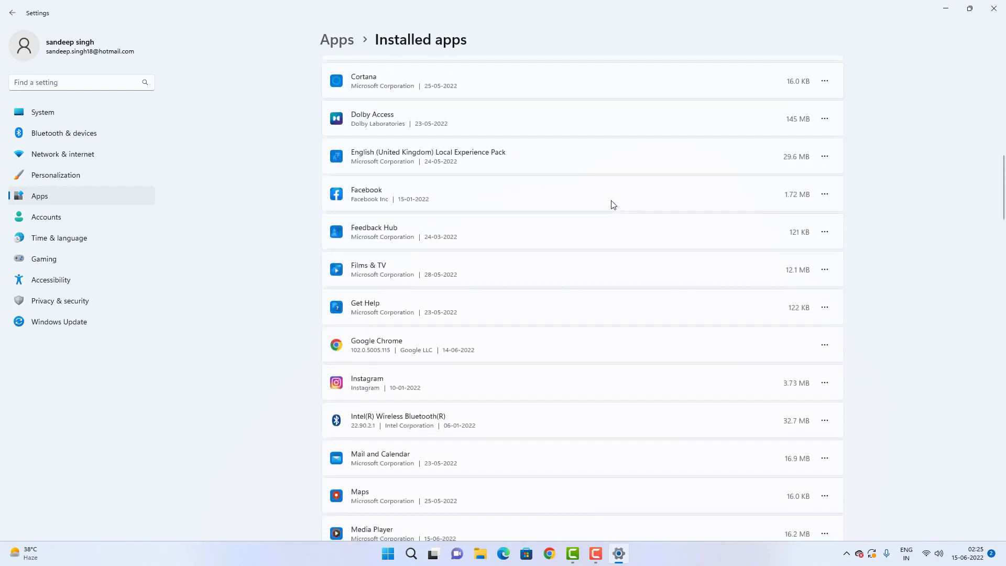
click(824, 194)
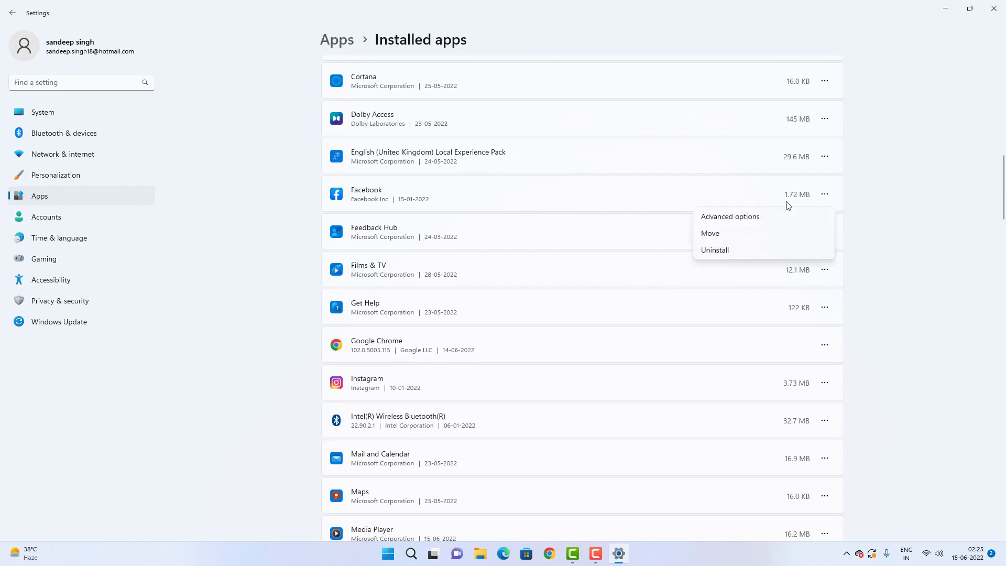
click(723, 249)
click(796, 251)
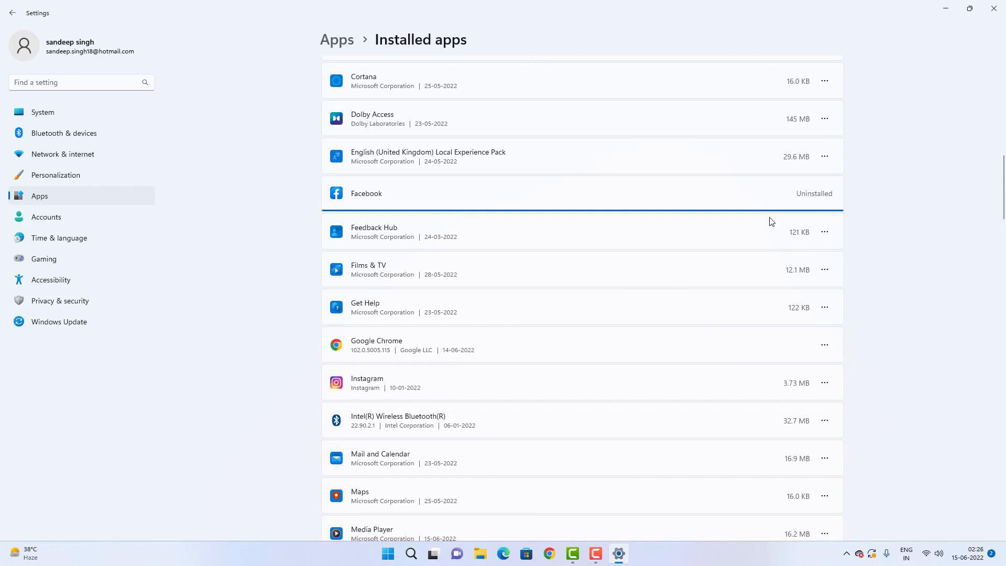
Step: Uninstall the Feedback Hub app from the installed apps
click(825, 232)
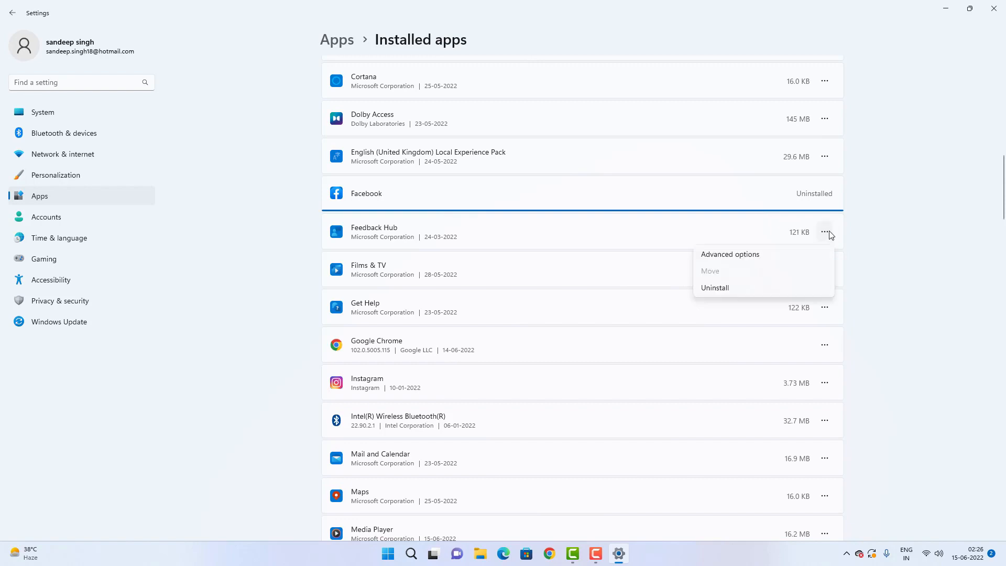
click(736, 288)
click(807, 255)
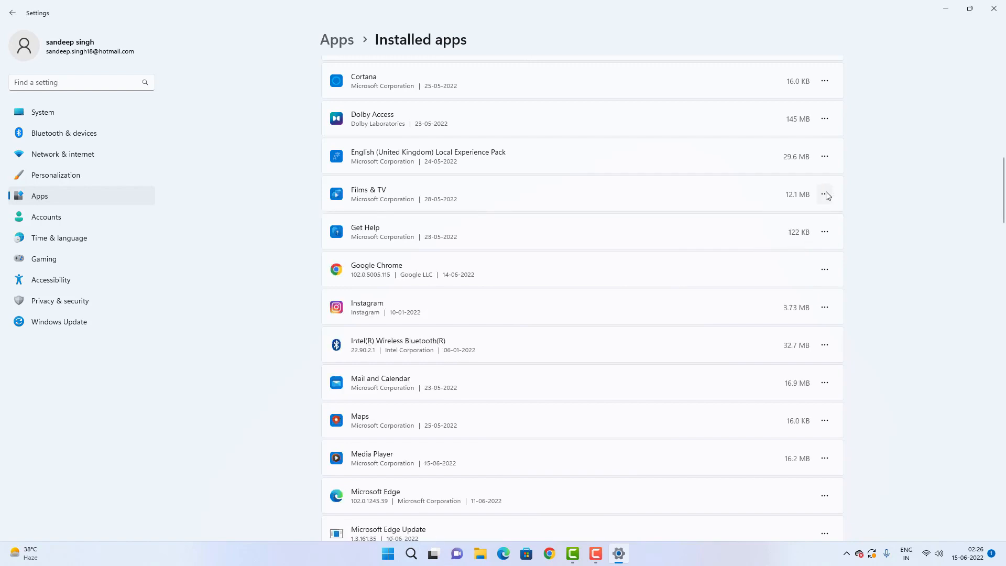
Step: Uninstall the Instagram app from the installed apps
scroll(827, 196, down, 3)
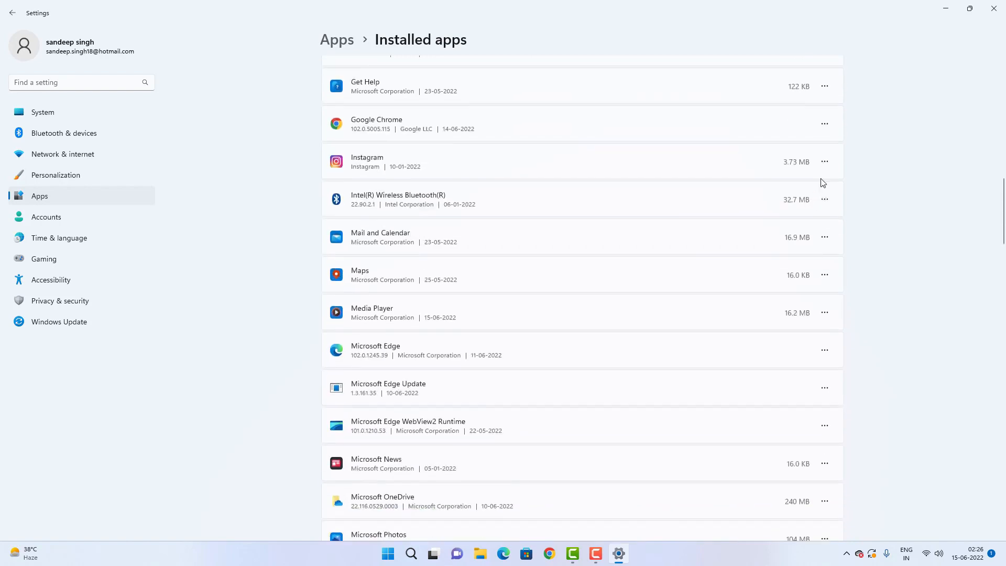
click(825, 161)
click(731, 219)
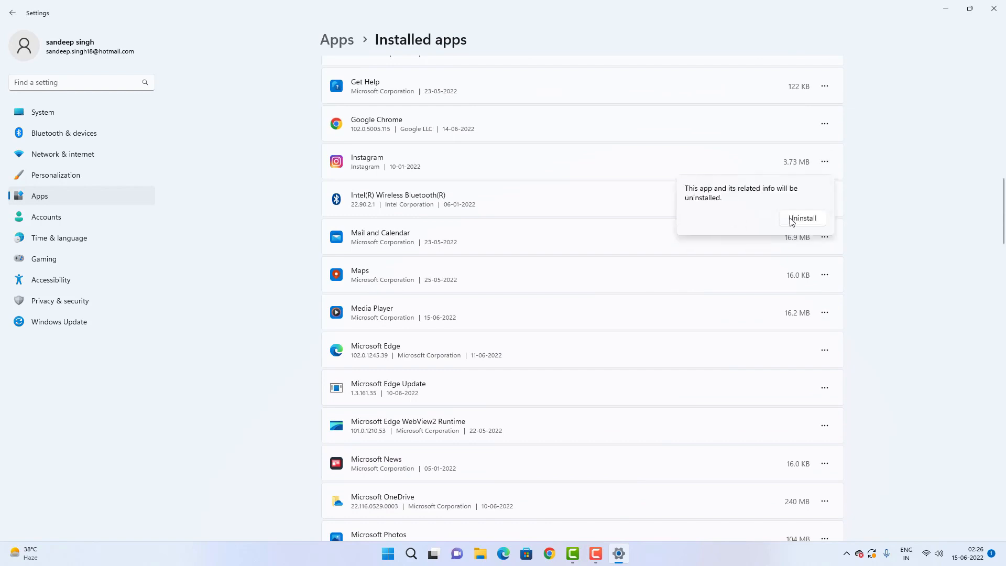
click(800, 221)
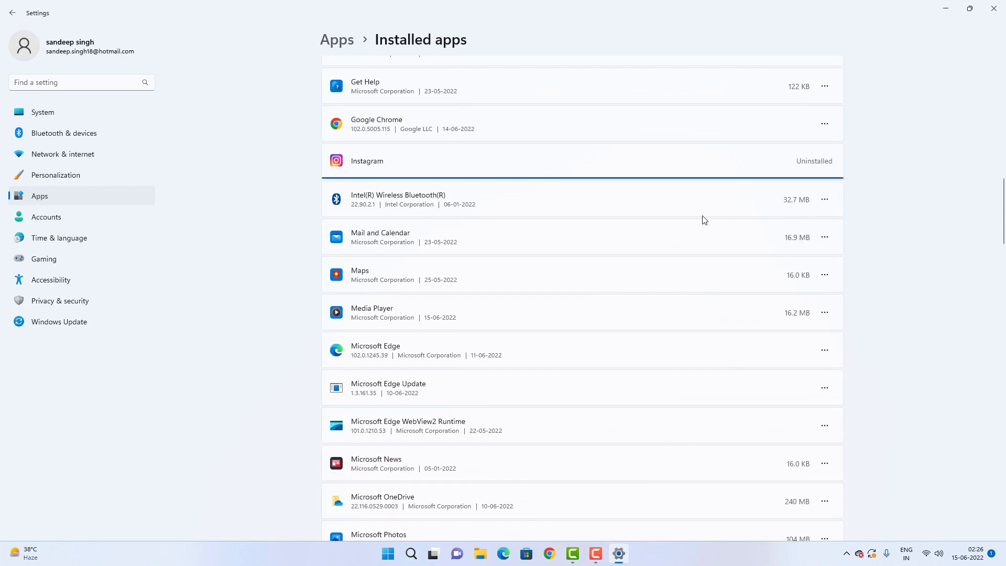
Step: Look through the remaining installed apps, and open the Startup apps settings with the list sorted by Status
scroll(705, 220, down, 7)
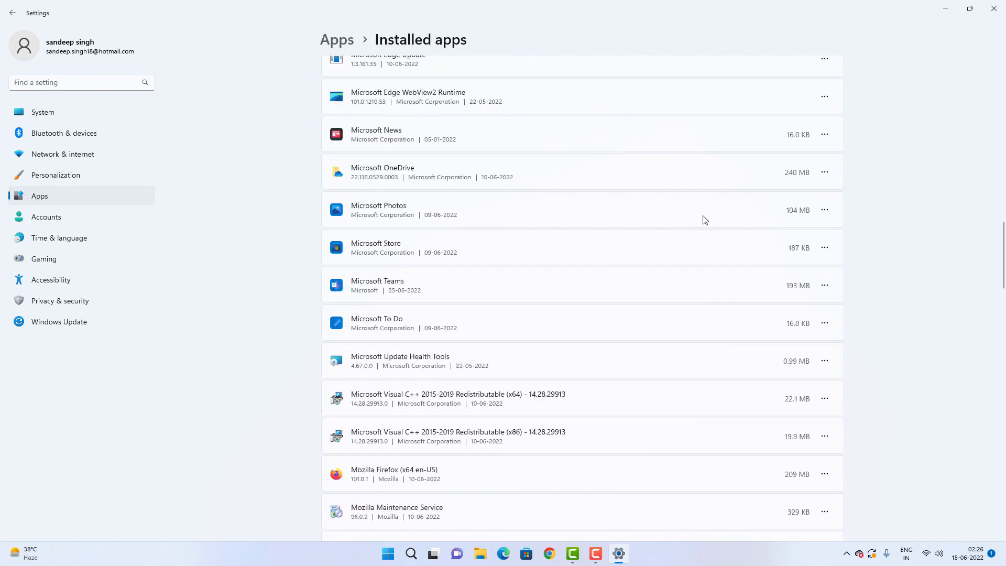
scroll(704, 220, down, 3)
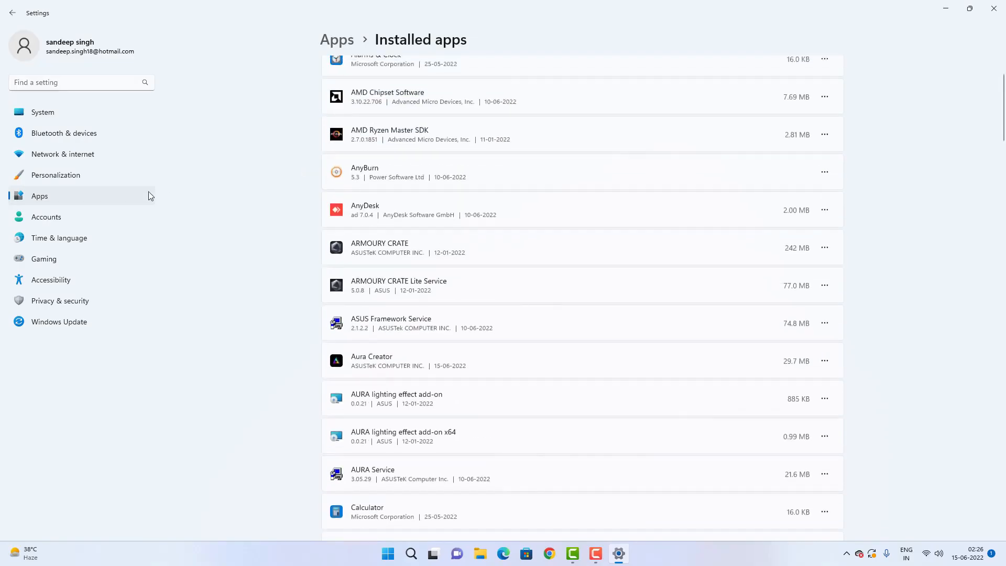
click(47, 198)
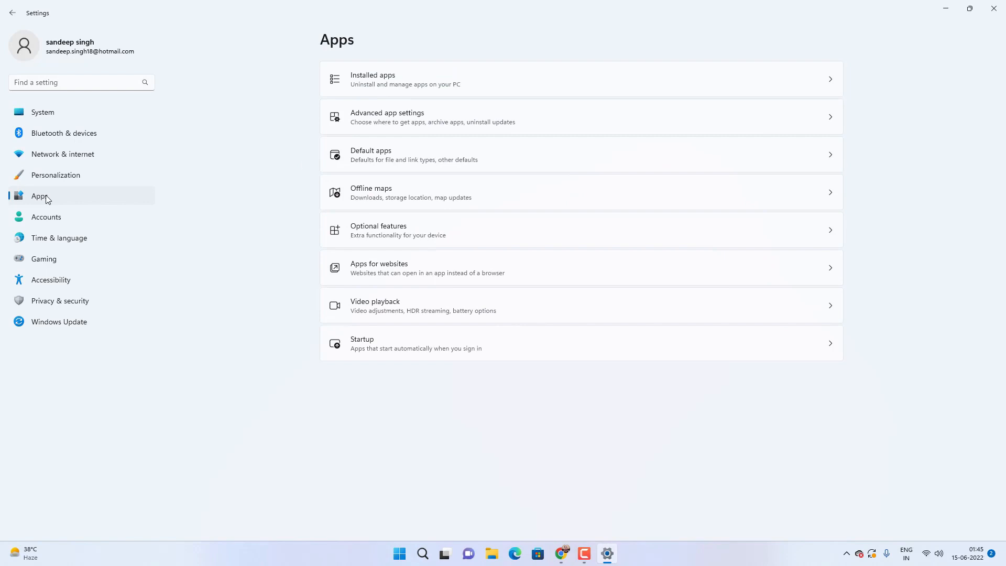
click(437, 350)
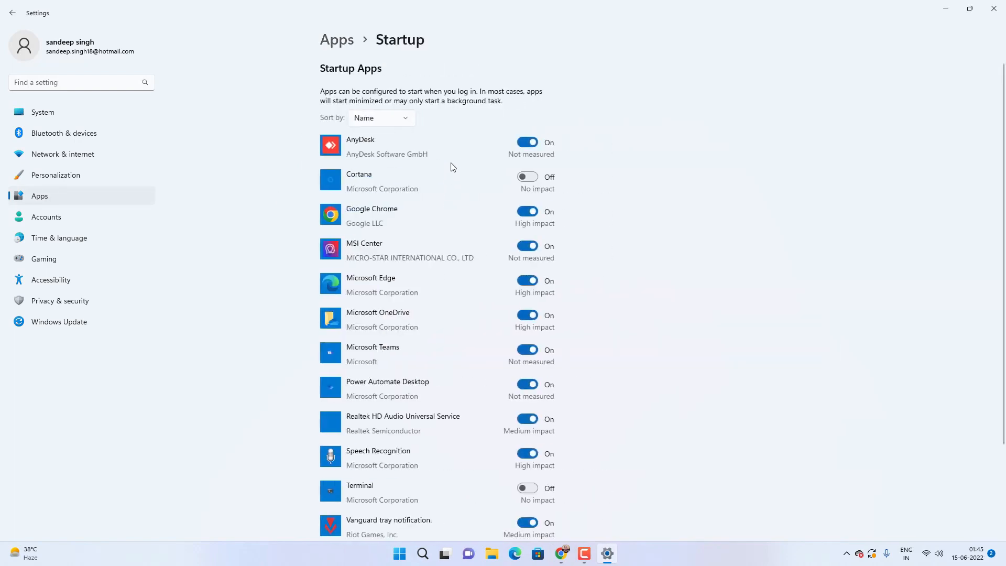
click(387, 121)
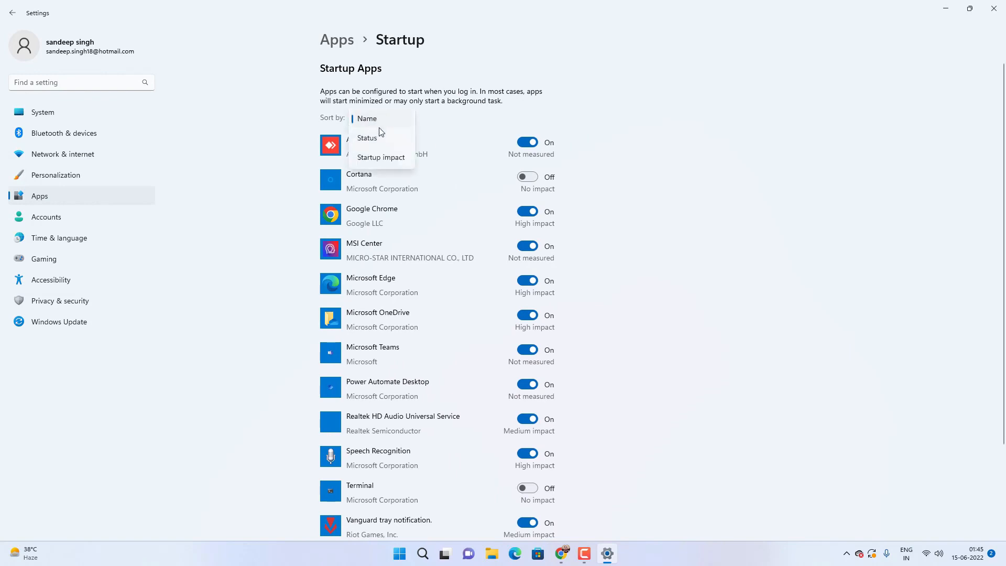
click(382, 138)
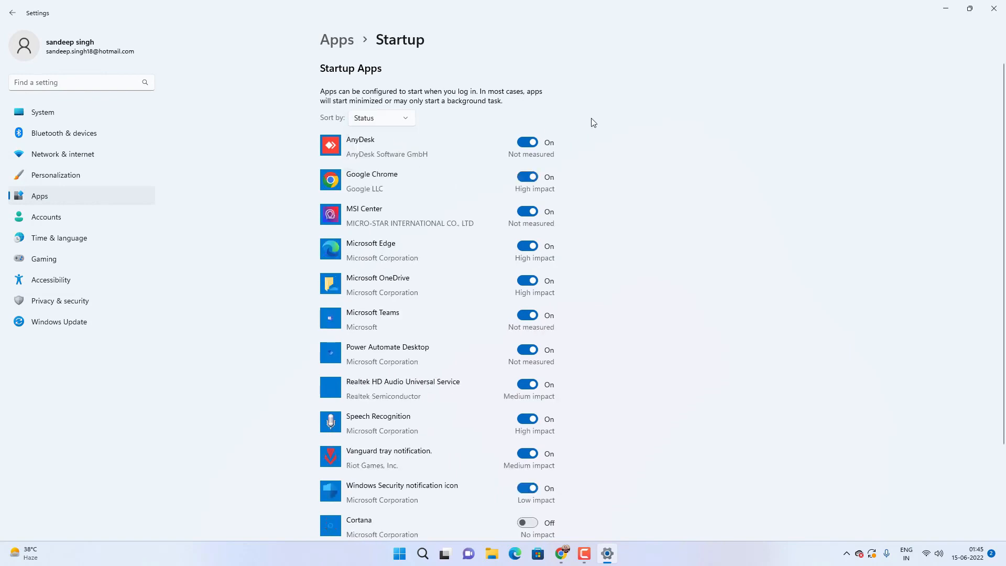
Step: Turn off automatic startup for AnyDesk, Google Chrome, Microsoft Edge, Microsoft OneDrive, Microsoft Teams, Power Automate Desktop and Speech Recognition
click(528, 143)
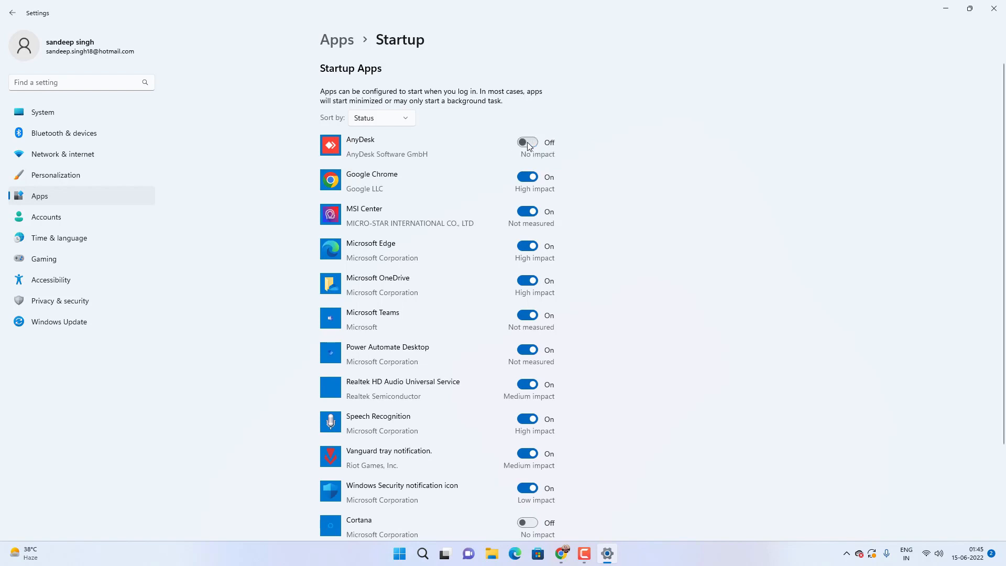
click(527, 177)
click(527, 246)
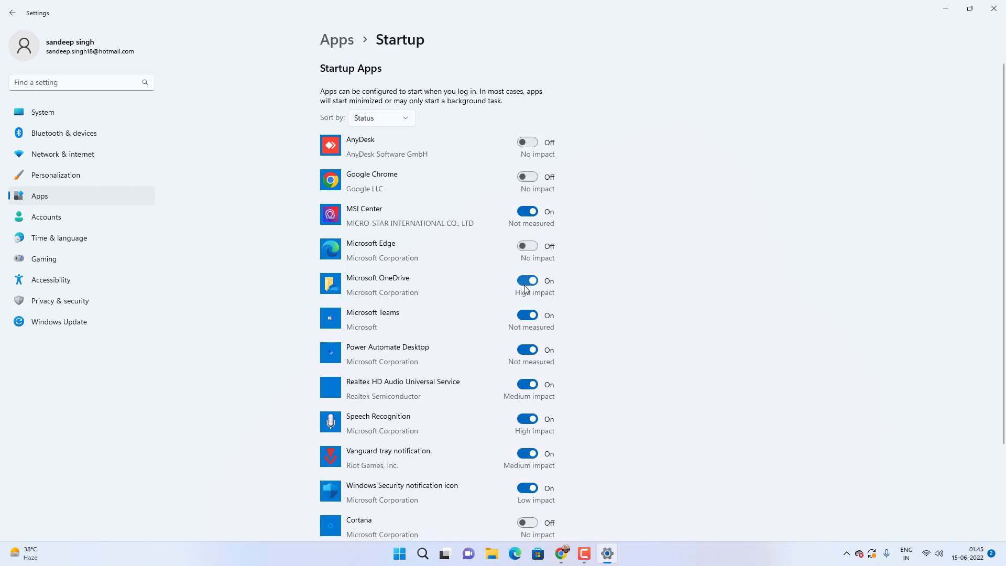
click(527, 282)
click(526, 316)
click(526, 351)
click(525, 421)
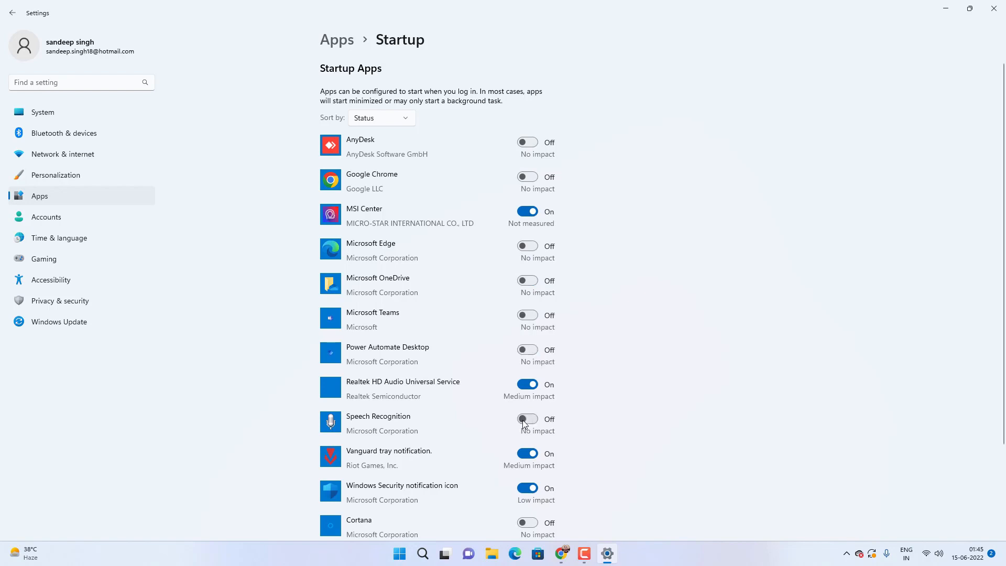
scroll(525, 423, down, 3)
scroll(504, 362, up, 3)
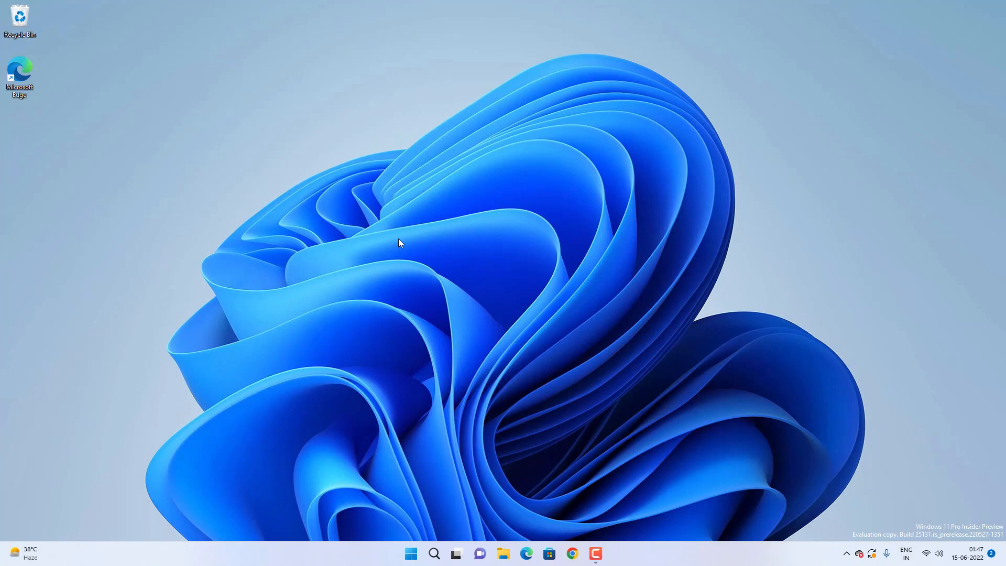
Step: Run sysdm.cpl and open the Performance Options from the advanced system properties
key(super+r)
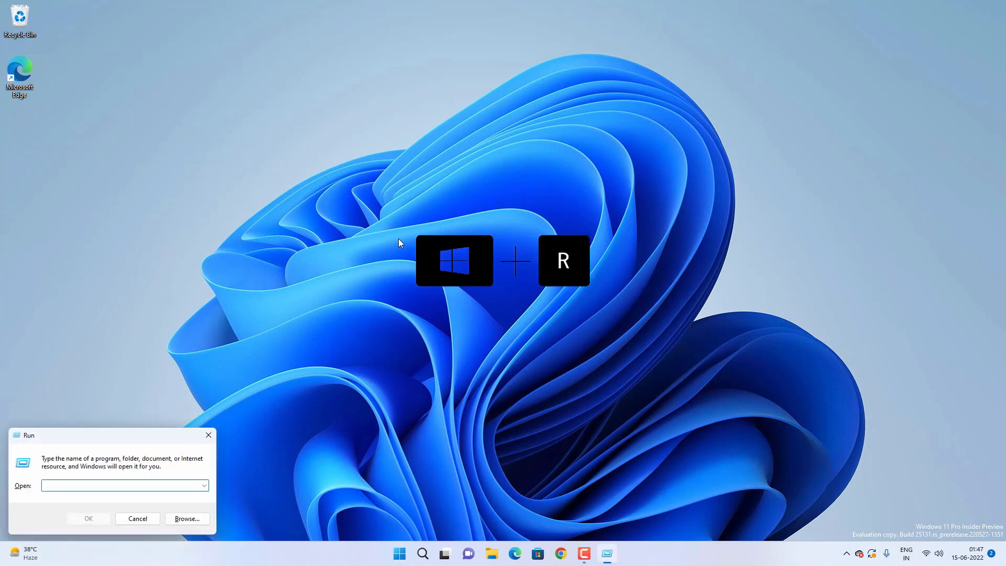
text(sysdm.cpl)
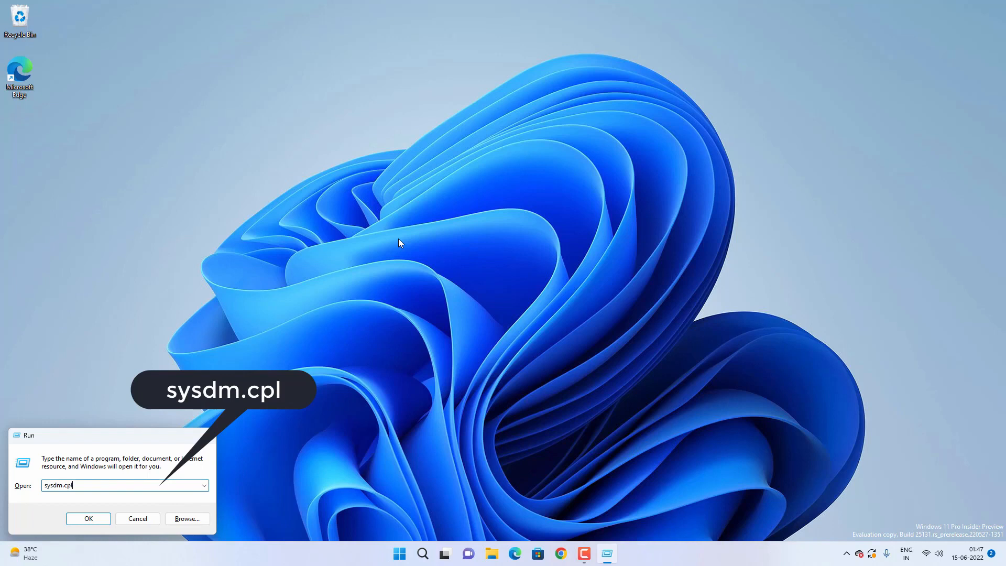
click(88, 518)
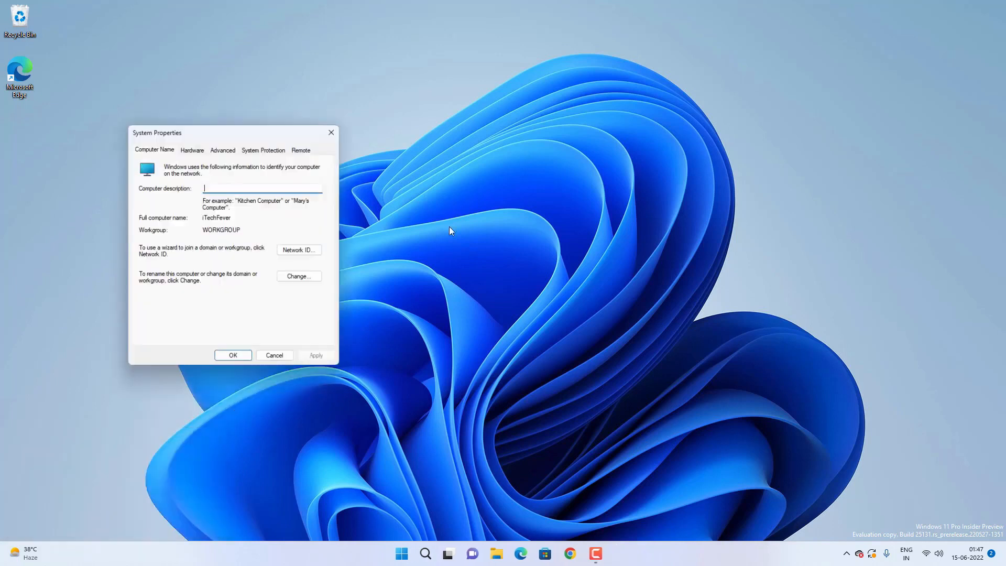
drag(245, 131, 342, 120)
click(321, 140)
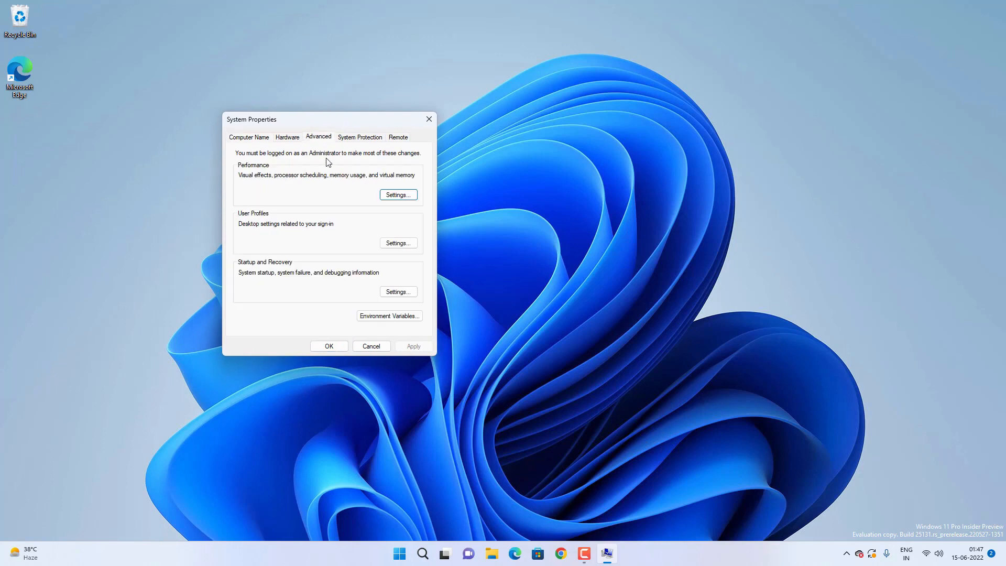
click(401, 196)
drag(360, 162, 380, 146)
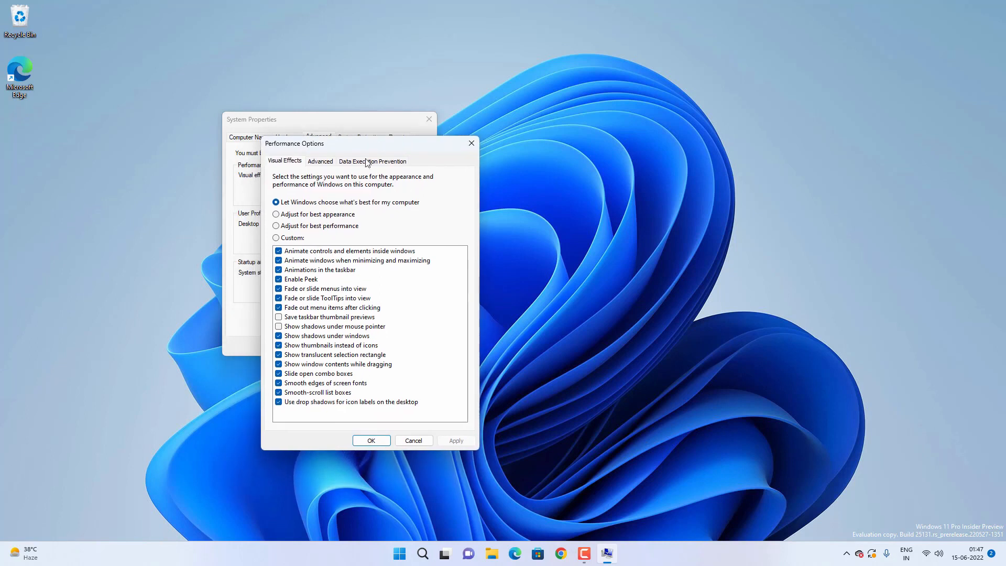
Step: Adjust visual effects for best performance, keeping only taskbar animations, saved taskbar thumbnail previews, thumbnails instead of icons, window contents while dragging and smooth font edges
click(293, 228)
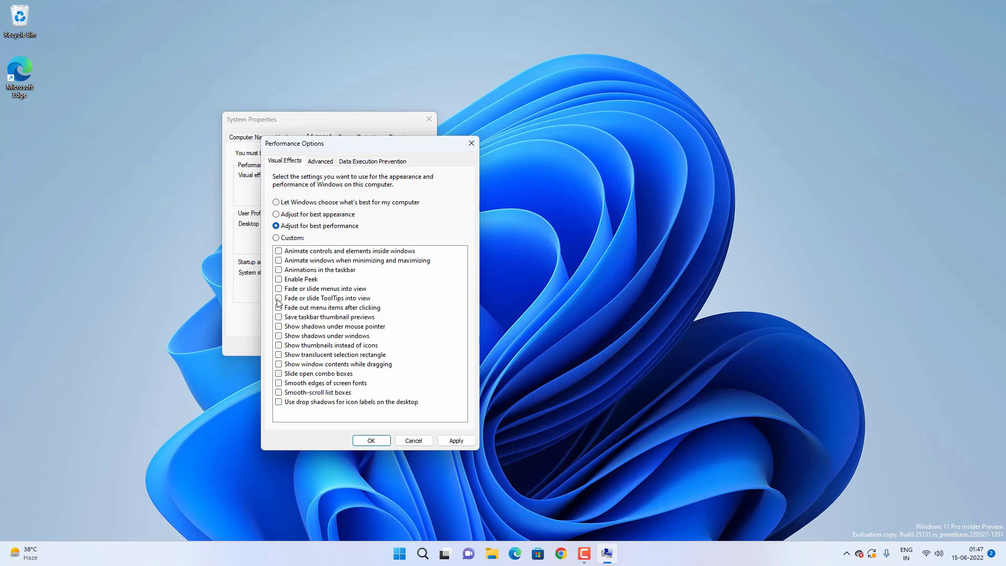
click(279, 345)
click(278, 364)
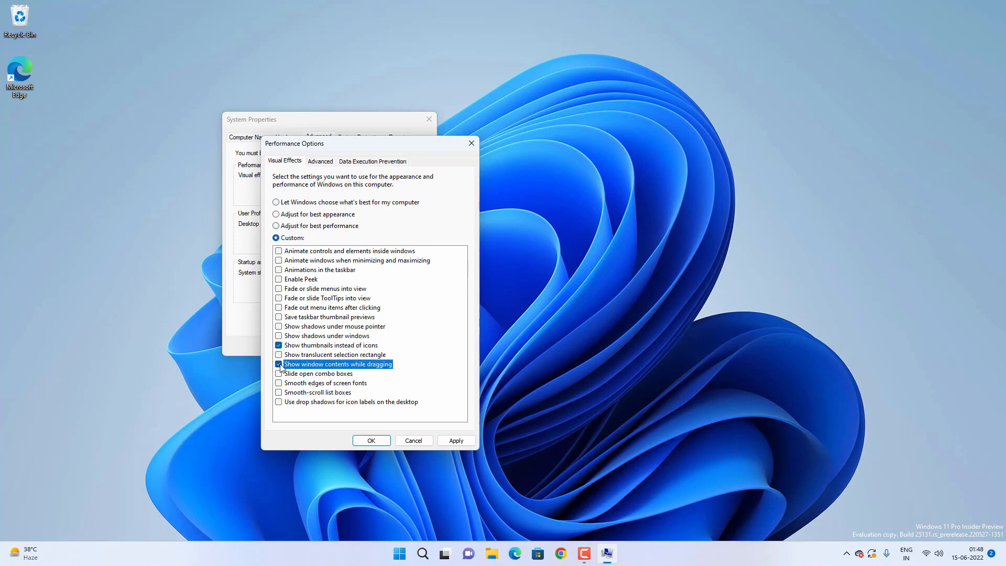
click(279, 382)
click(279, 270)
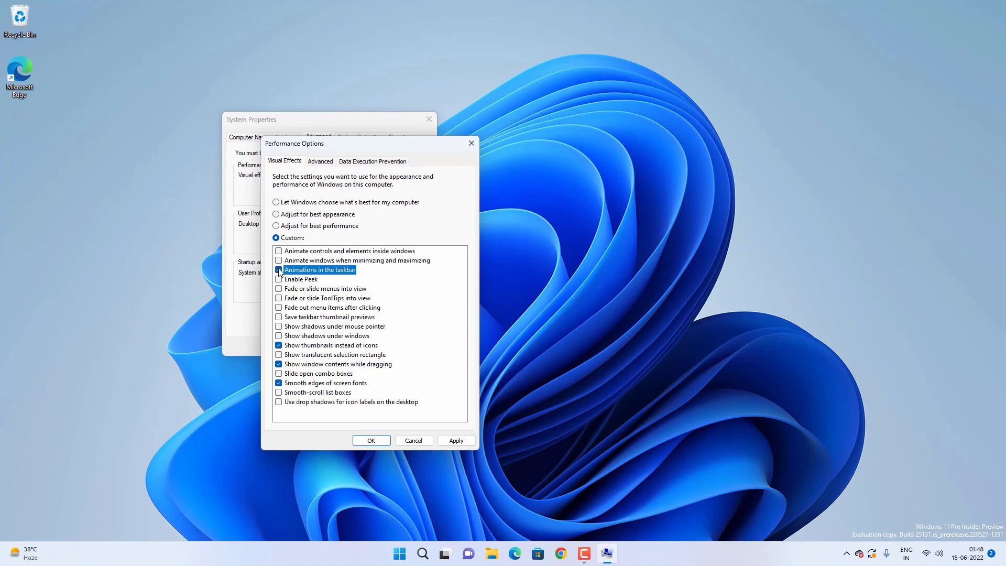
click(279, 317)
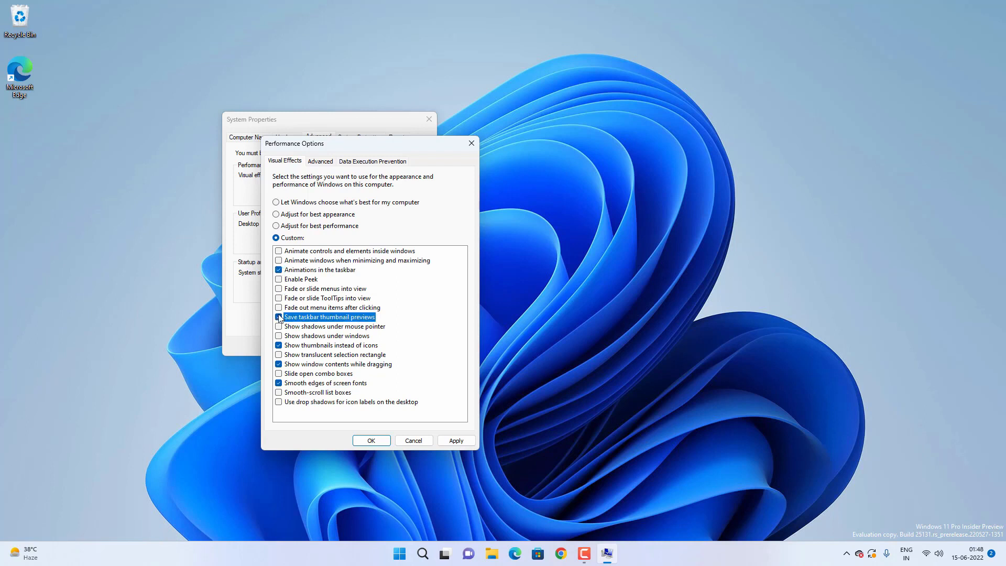
click(443, 440)
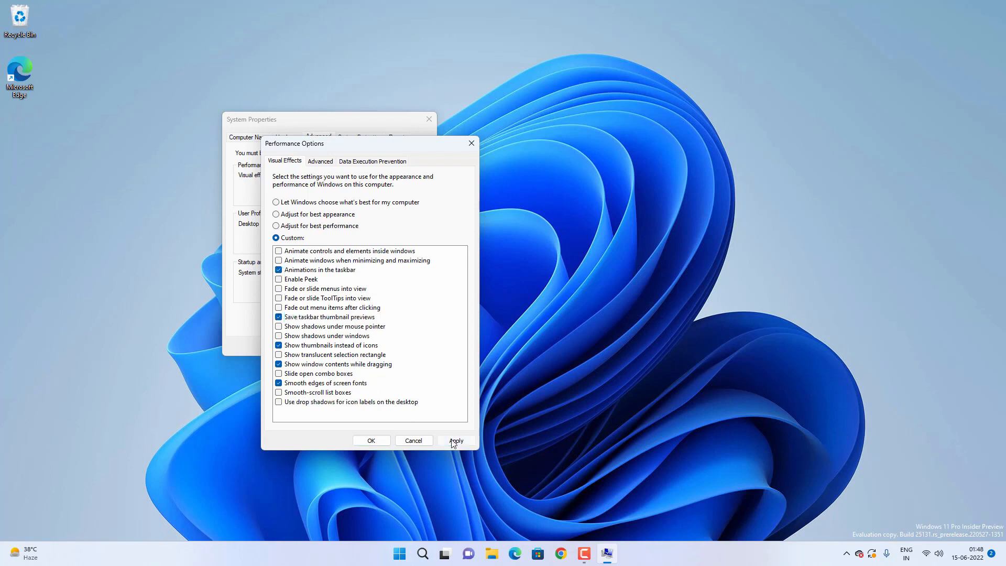
click(371, 441)
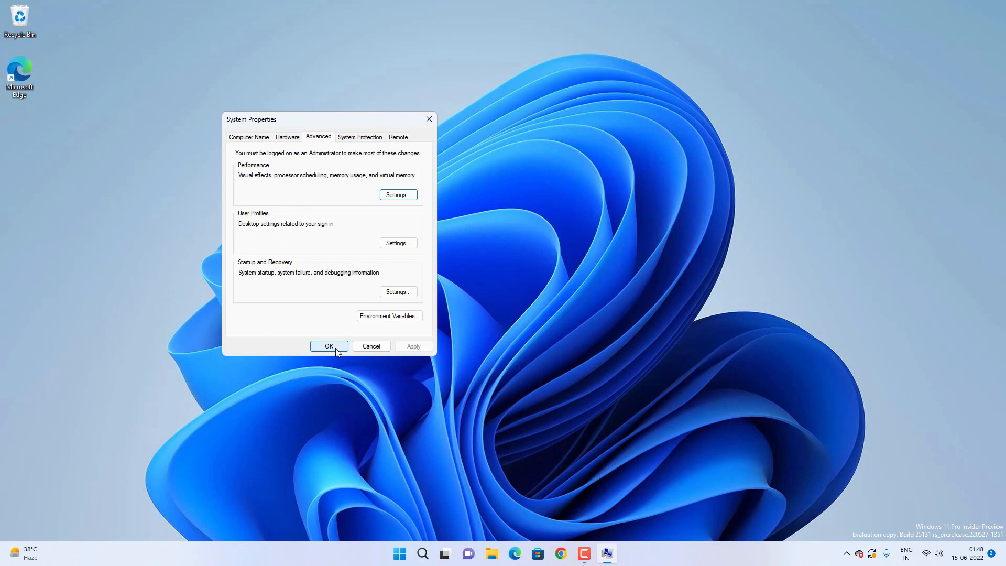
click(329, 346)
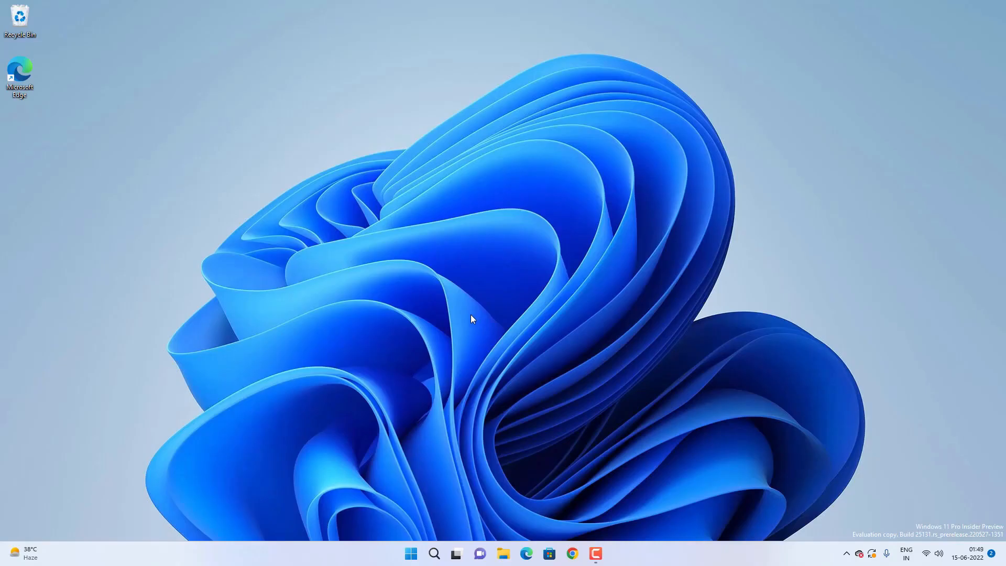
Step: Turn off opening Xbox Game Bar with the controller button in the Gaming settings, and close Settings
click(413, 553)
click(428, 294)
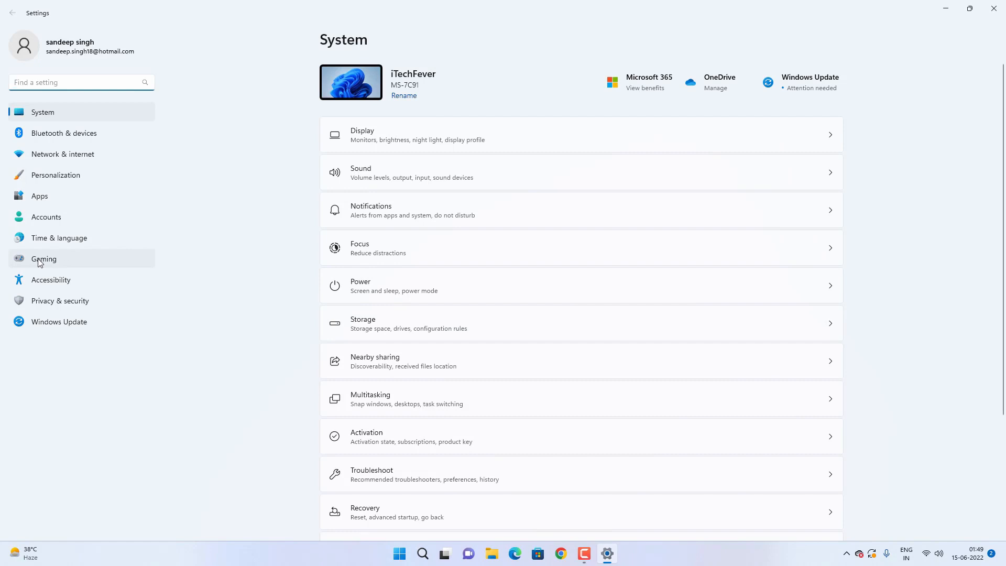
click(35, 260)
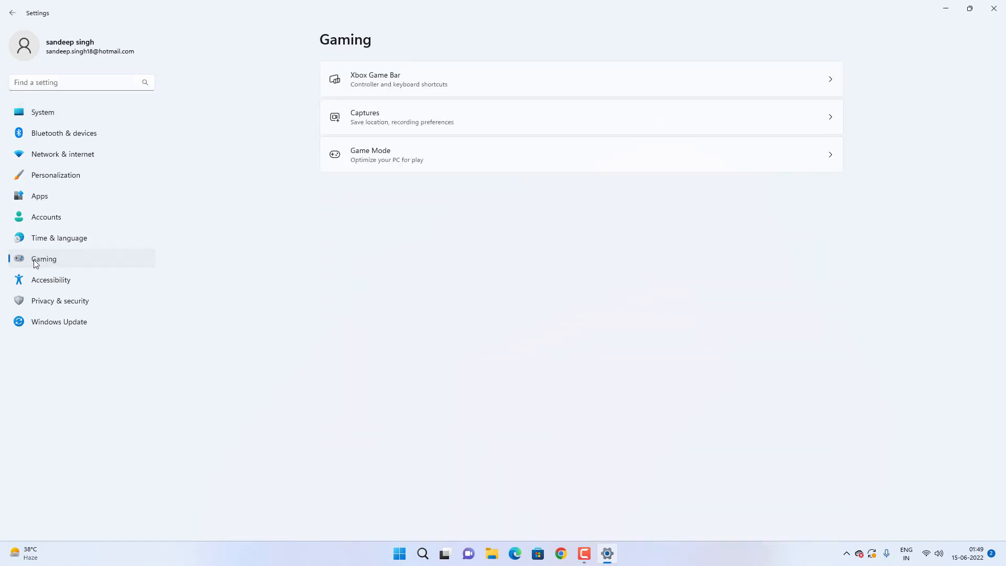
click(548, 85)
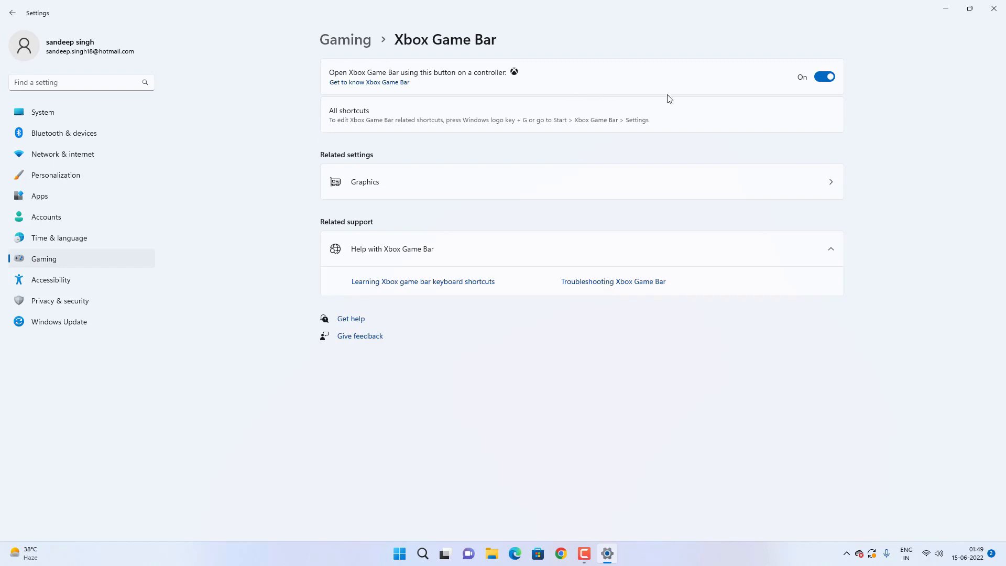
click(825, 78)
click(998, 6)
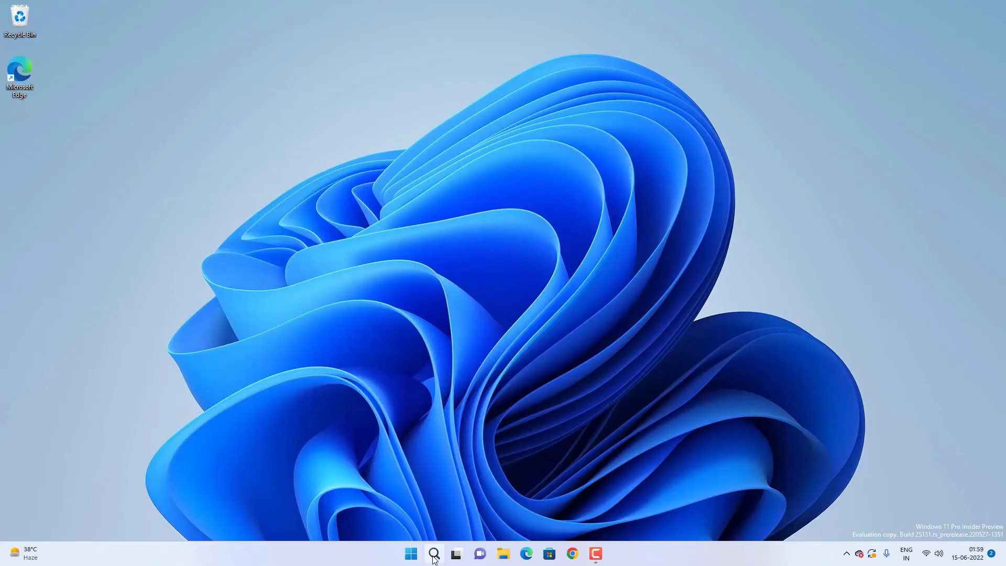
Step: Search Windows for "services" and open the Services app
click(434, 554)
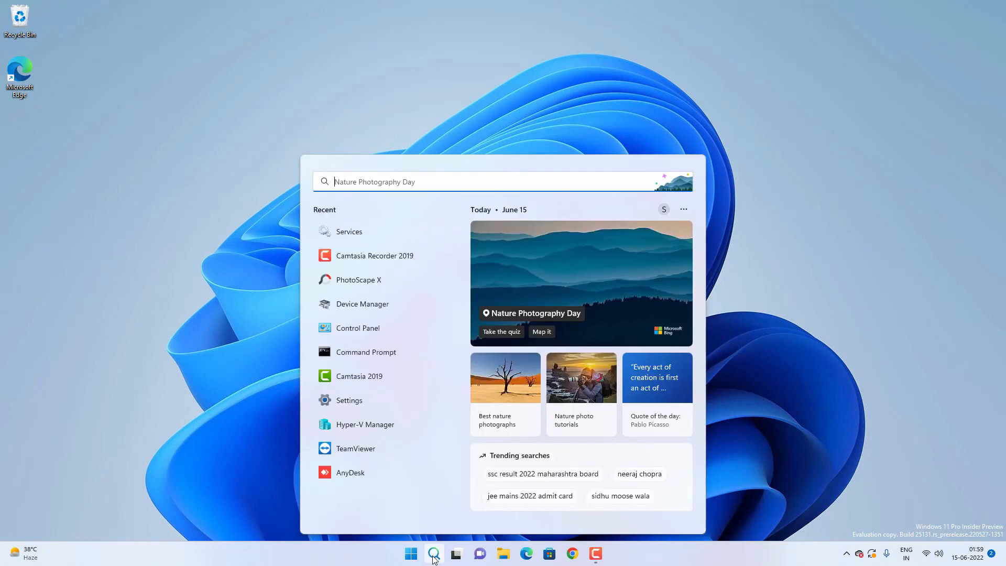
text(services)
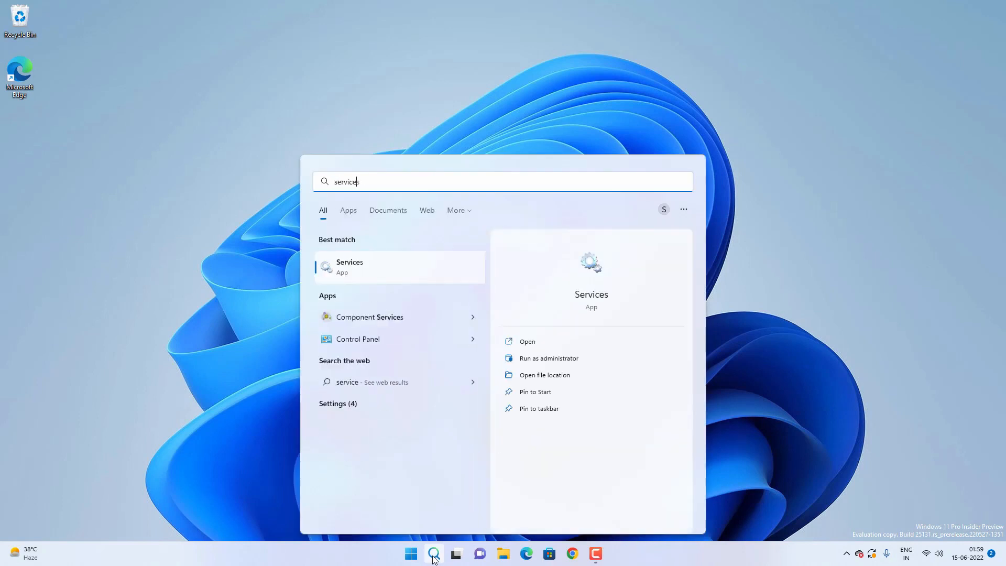
click(366, 267)
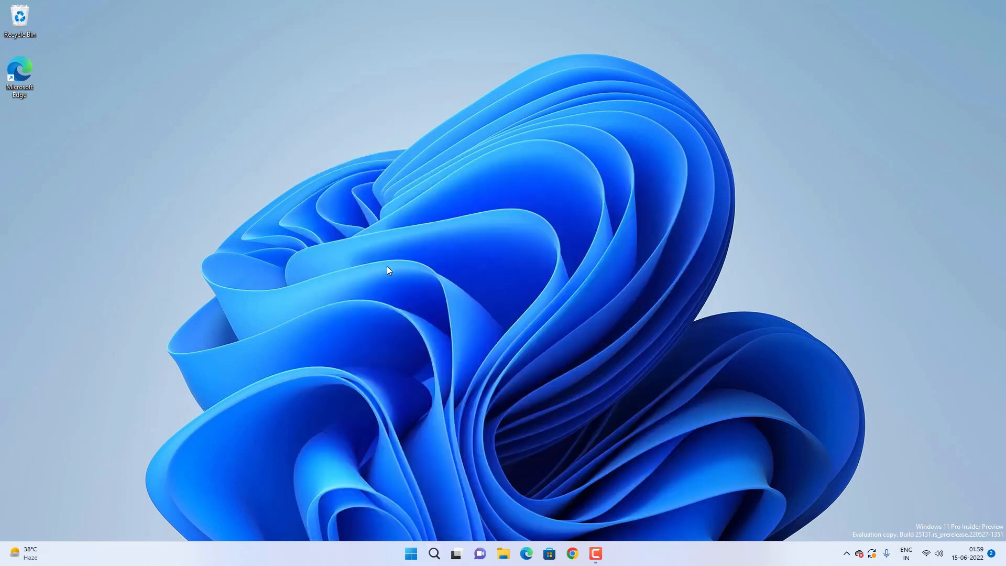
Step: Set the startup type of the Downloaded Maps Manager service to Disabled
scroll(483, 336, down, 12)
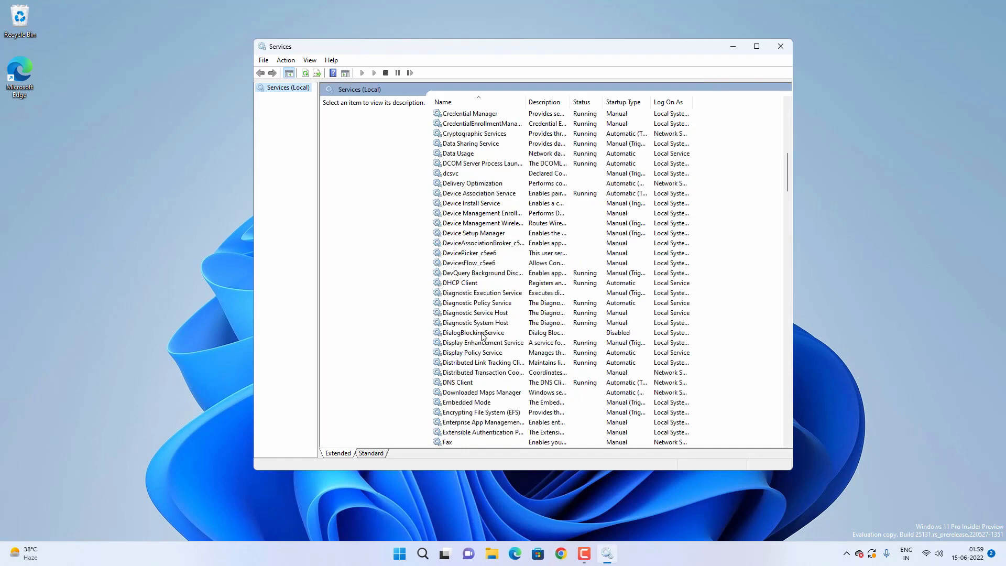
click(498, 396)
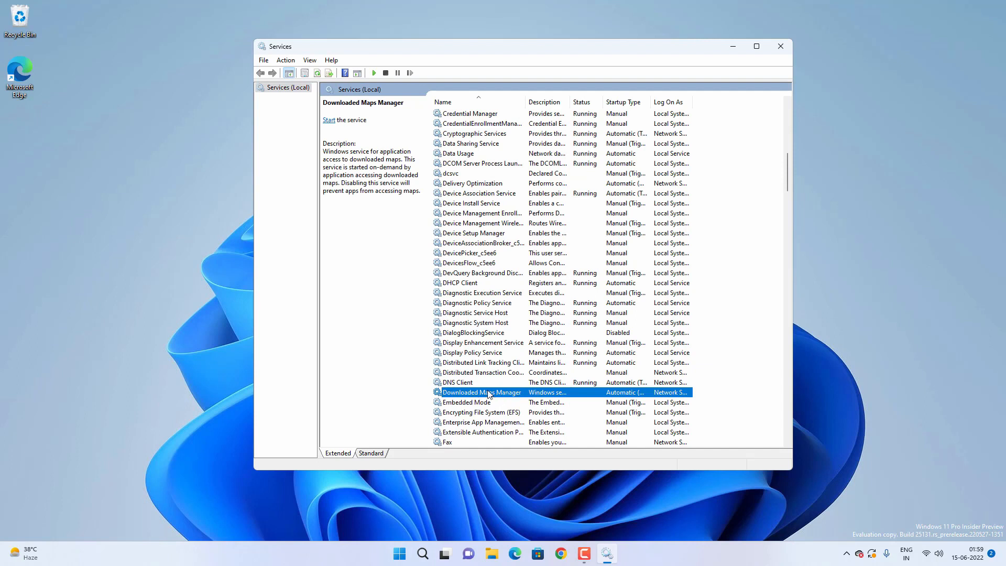
right_click(489, 394)
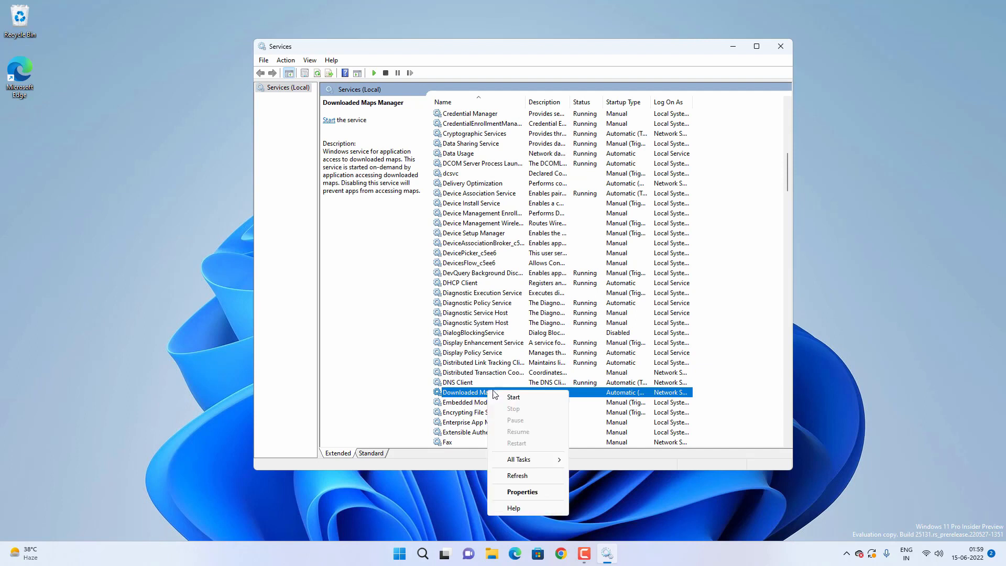
click(526, 493)
click(524, 251)
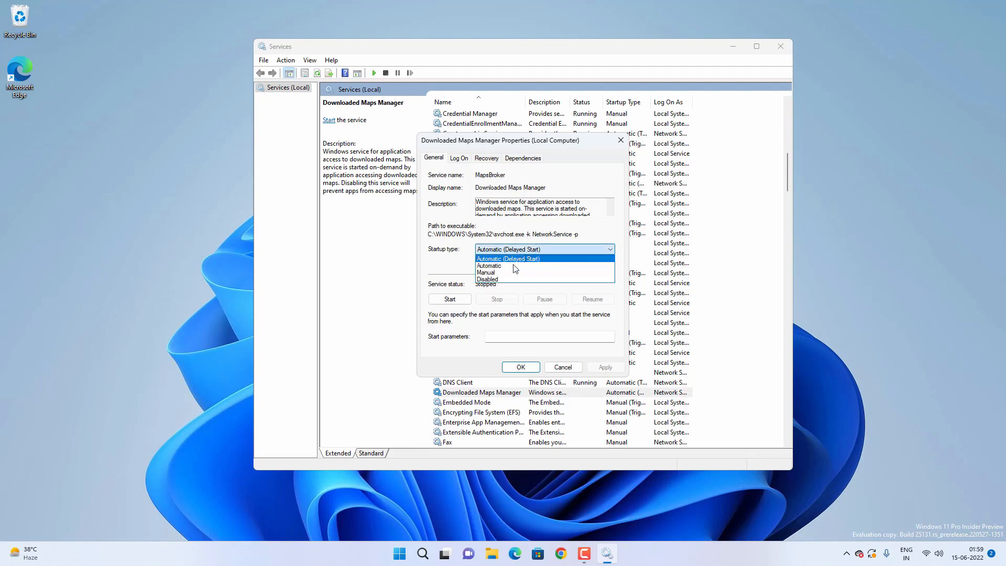
click(488, 280)
click(605, 368)
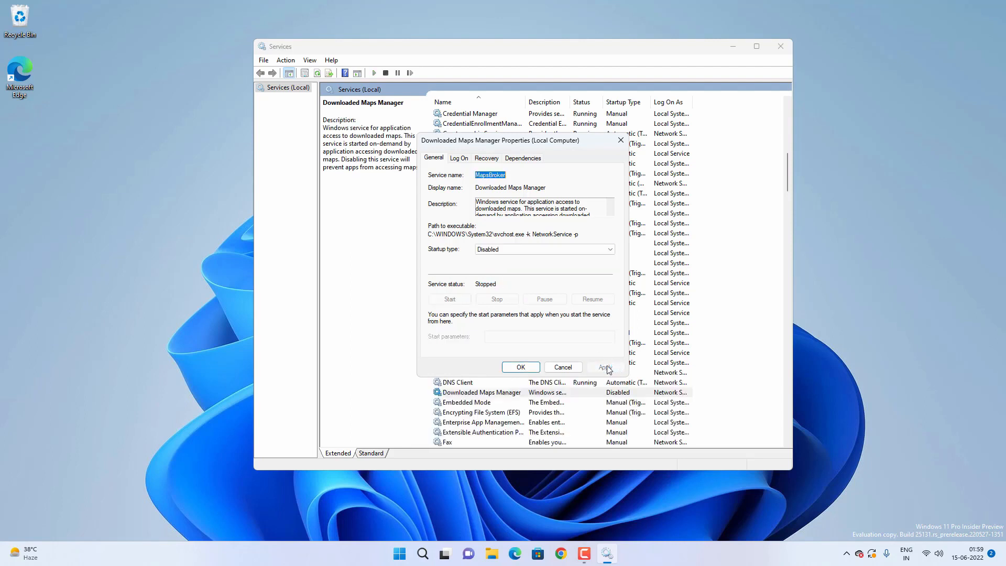
click(521, 366)
Step: Set the startup type of the Fax service to Disabled
scroll(506, 341, down, 3)
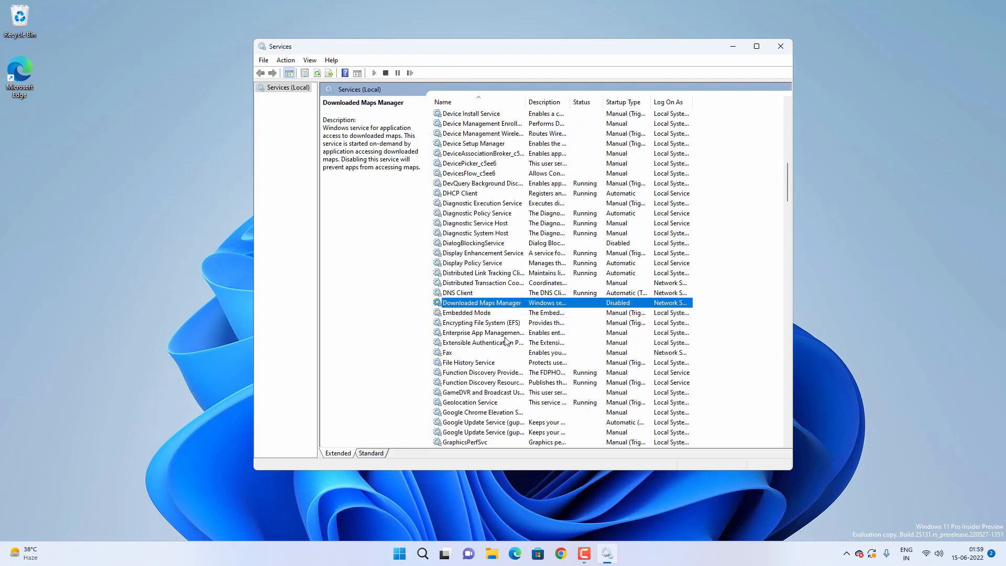
click(465, 354)
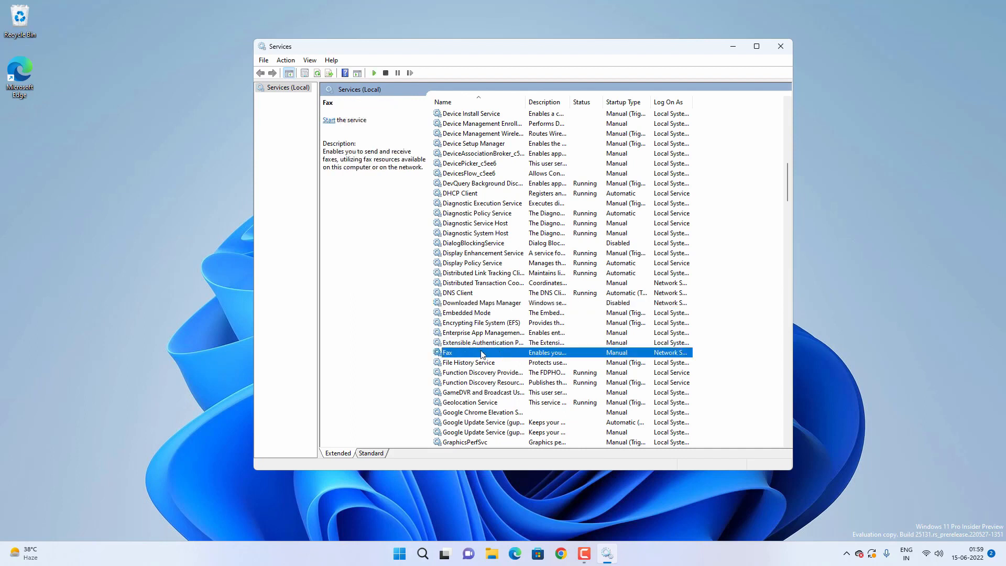
right_click(483, 352)
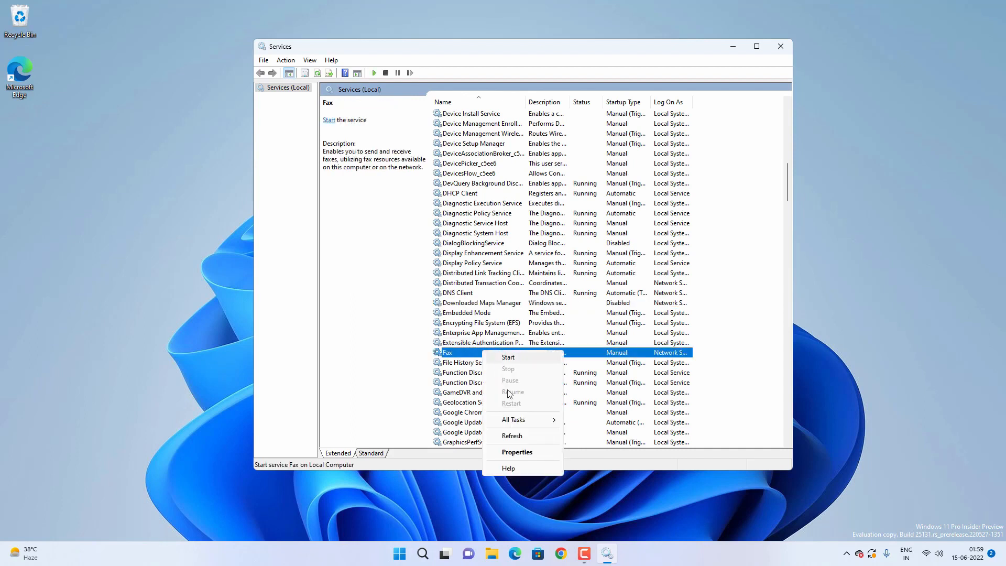
click(527, 451)
click(511, 249)
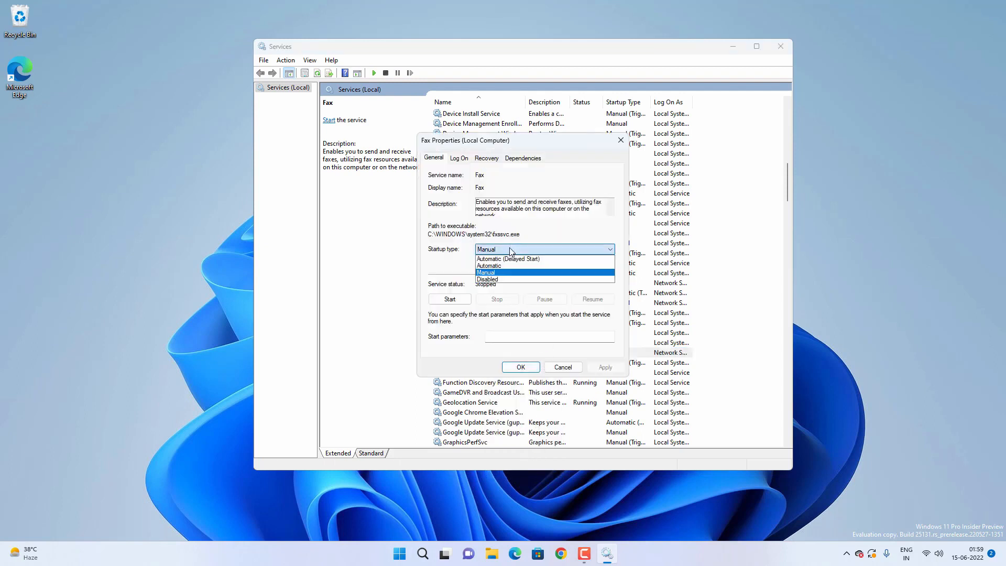
click(508, 279)
click(605, 367)
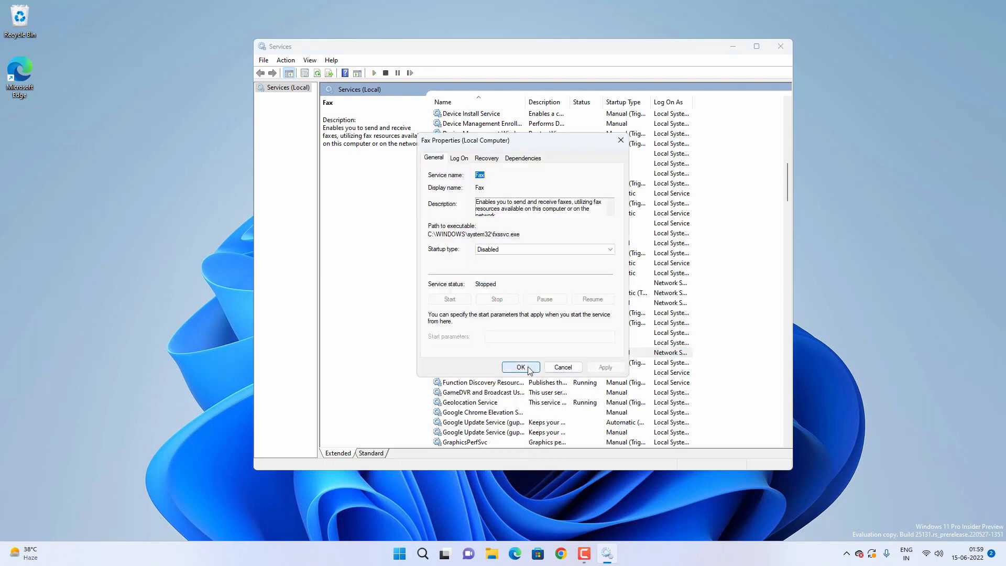
click(520, 366)
Step: Review the descriptions of the Hyper-V Host Compute Service, IP Helper and Print Spooler services
scroll(504, 315, down, 8)
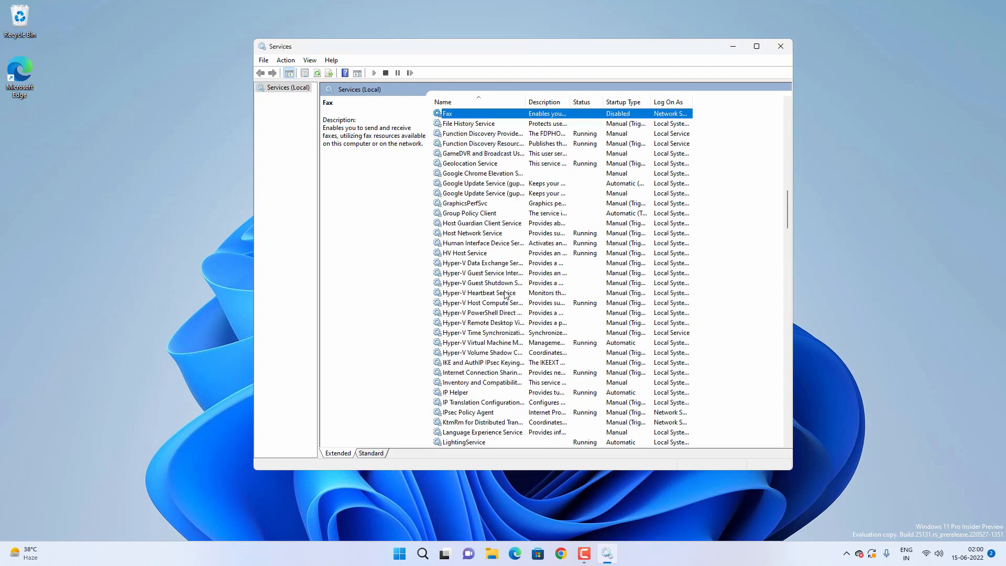
click(472, 303)
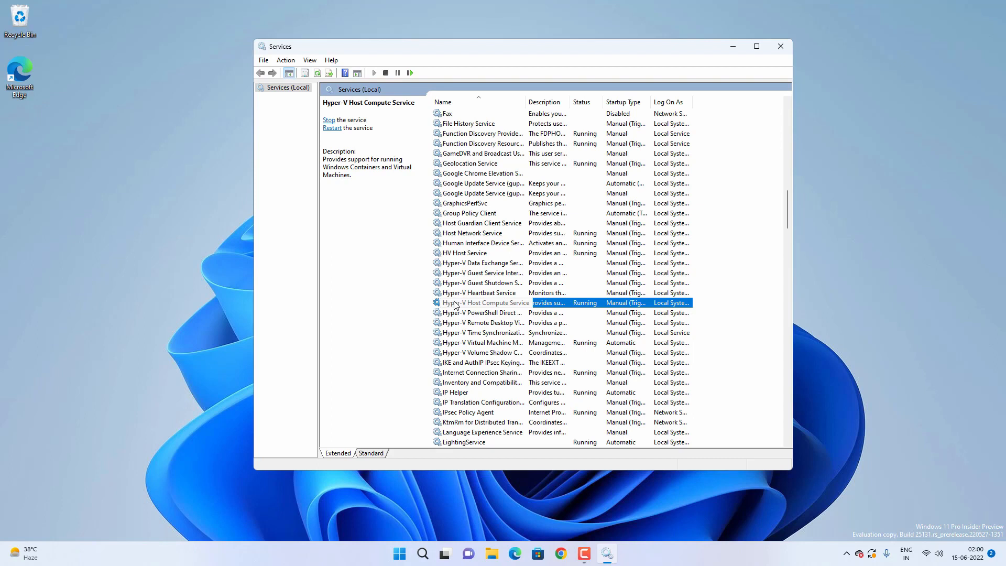
scroll(467, 305, down, 2)
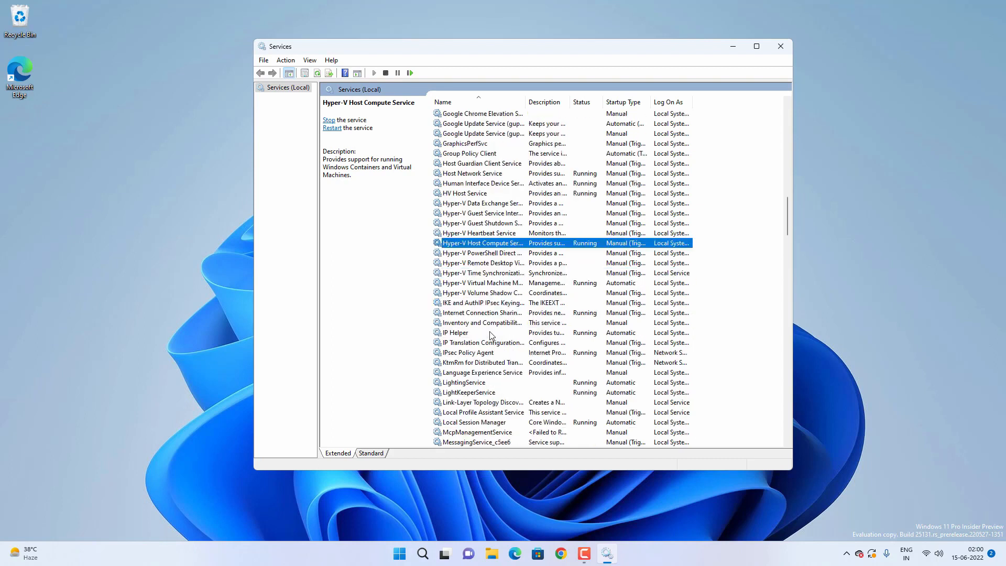
click(469, 333)
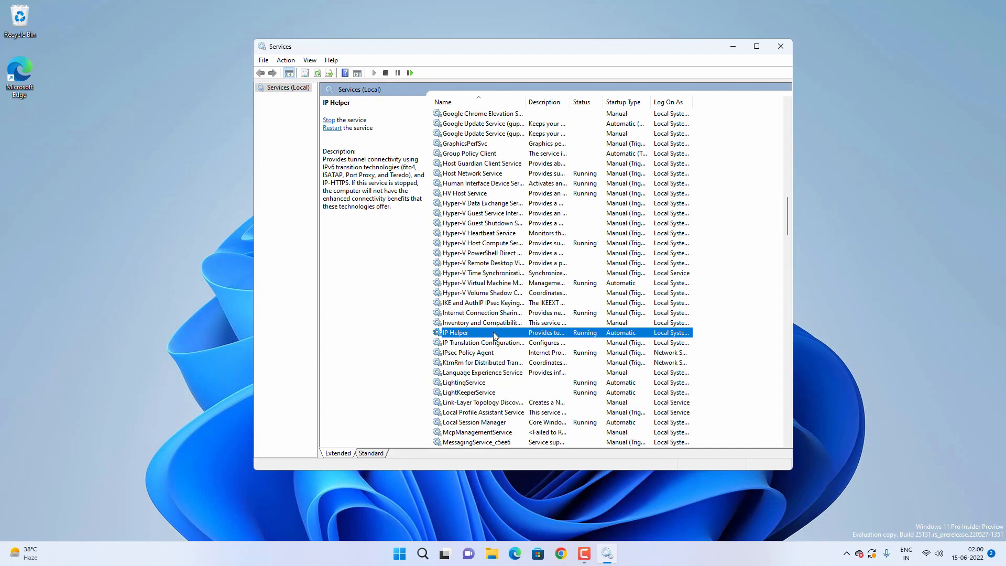
scroll(495, 337, down, 1)
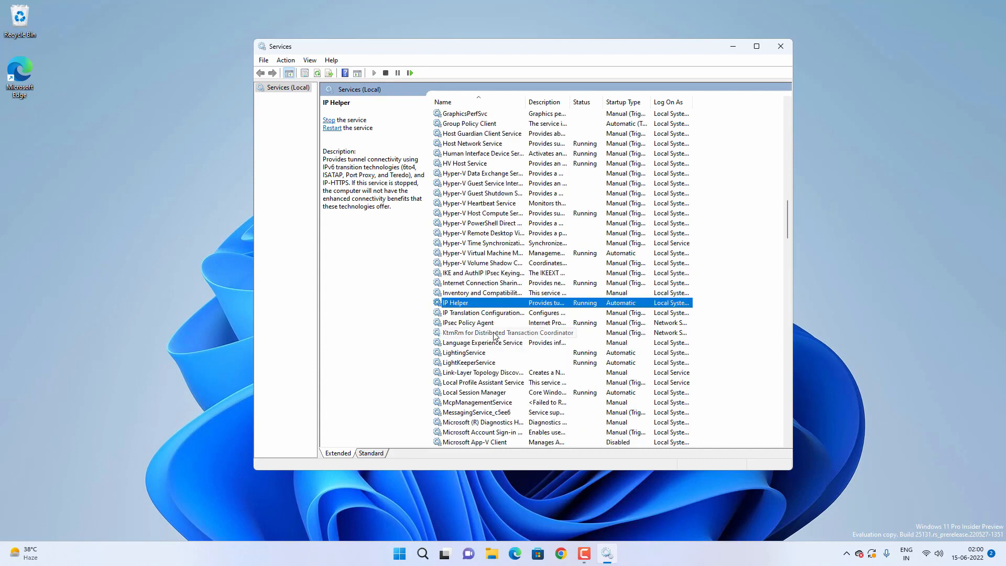
scroll(496, 337, down, 18)
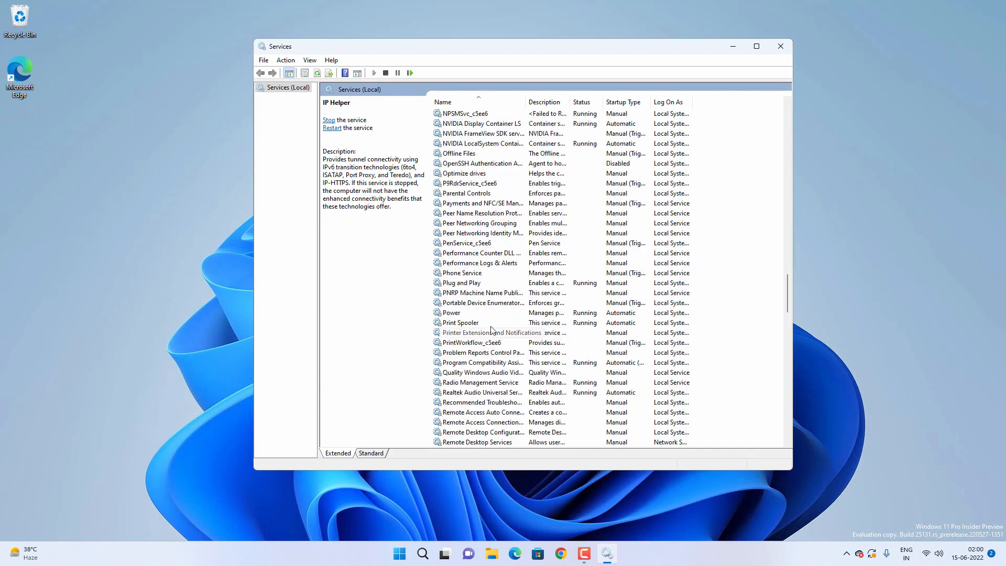
click(473, 324)
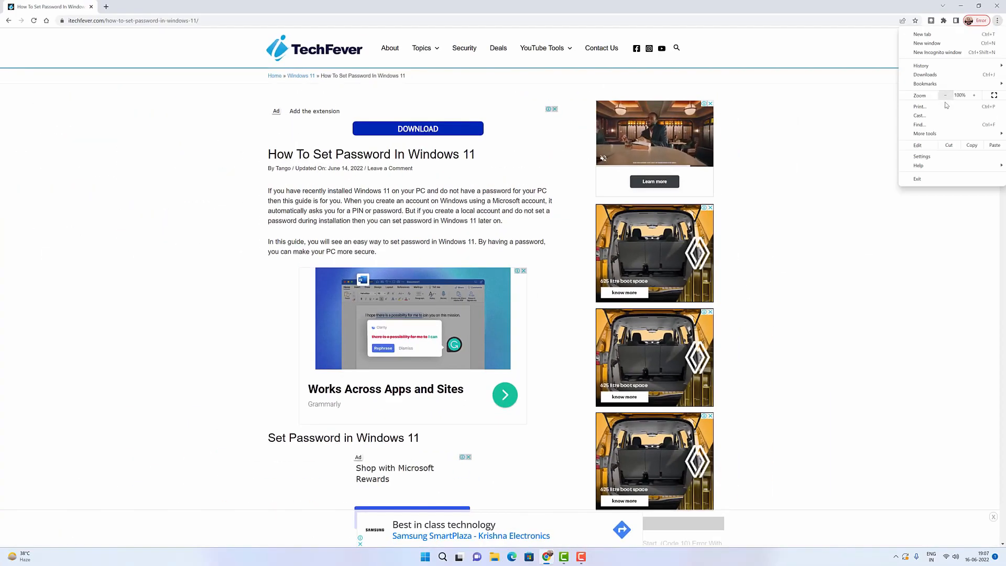
Step: In Chrome, open the print dialog for the web page and look at the available print destinations
click(940, 109)
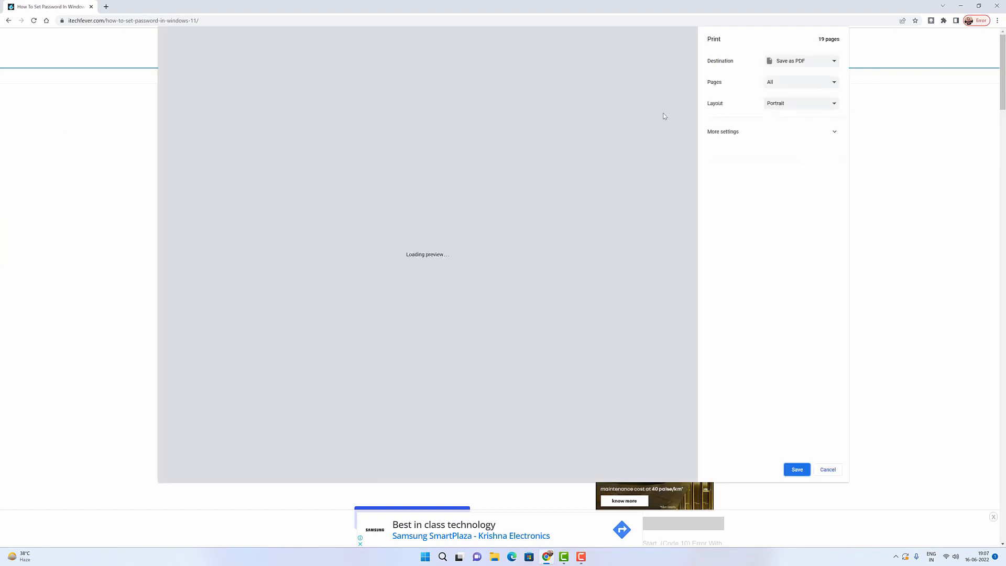
click(794, 64)
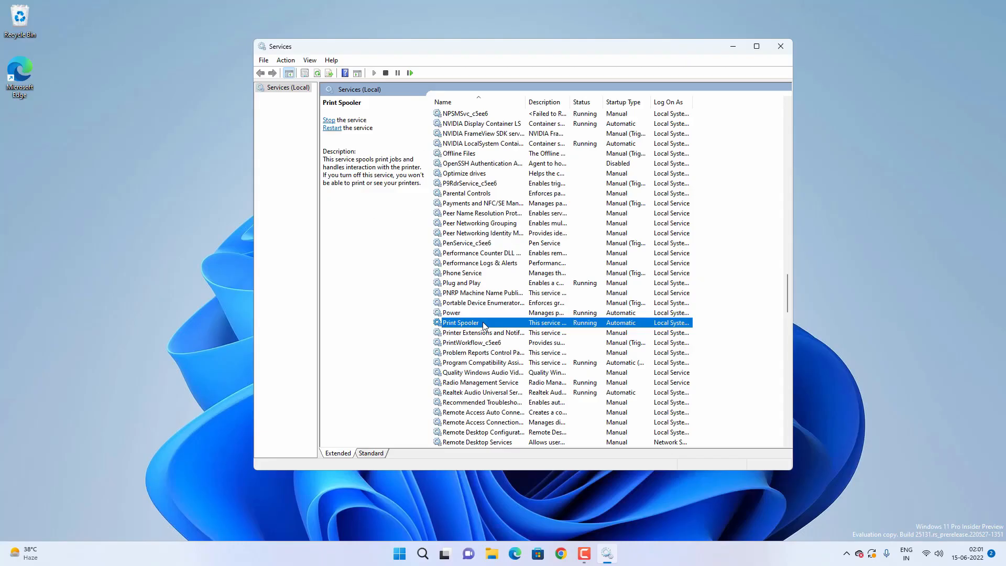
Step: In Services, set the startup type of the Windows Image Acquisition (WIA) service to Disabled
scroll(483, 325, down, 20)
click(489, 422)
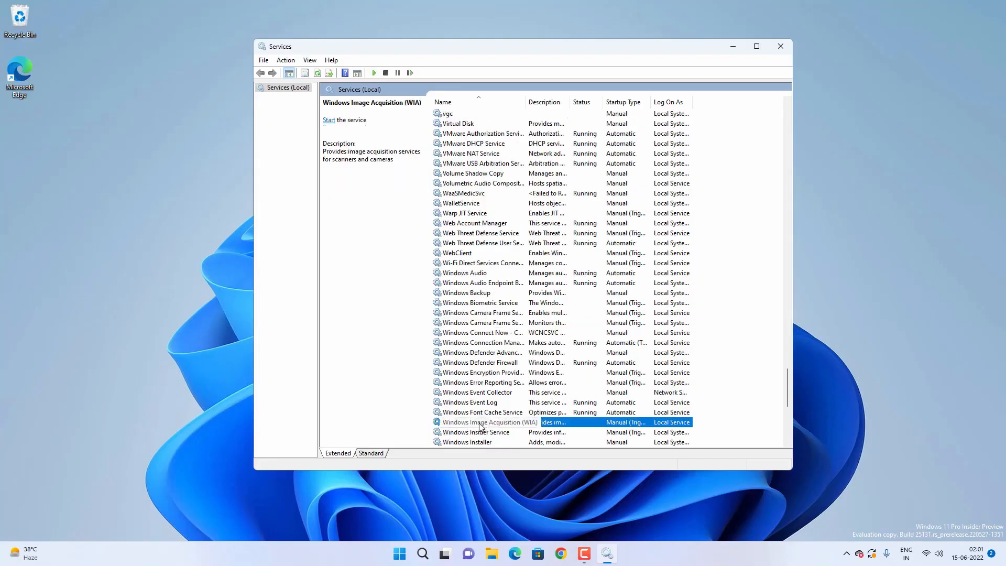
right_click(488, 425)
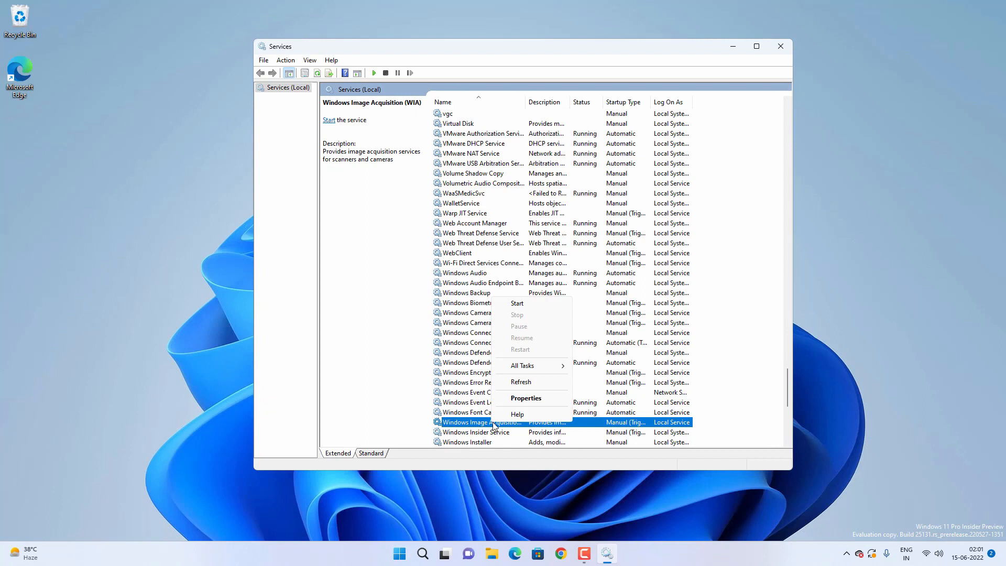
click(545, 401)
click(559, 250)
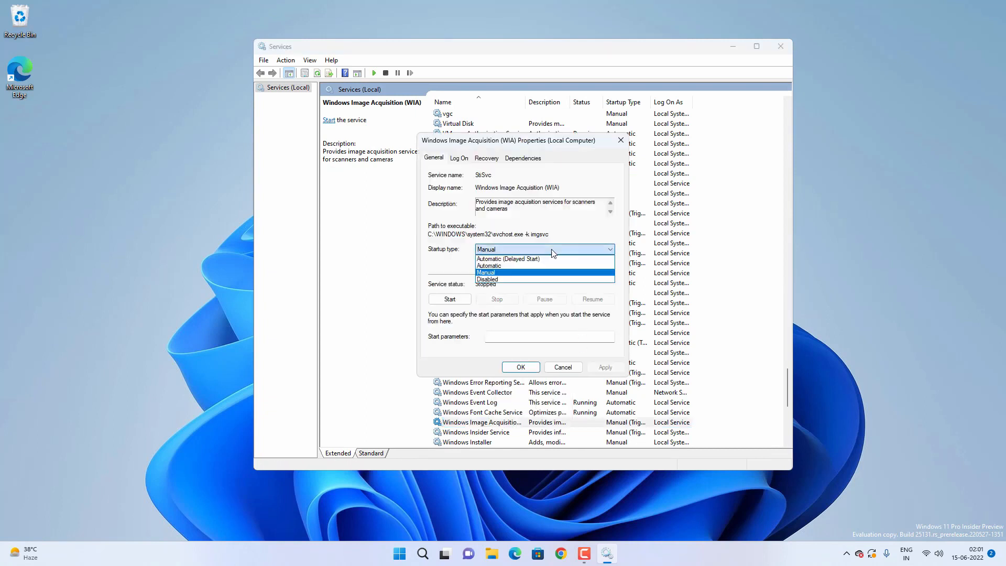
click(517, 285)
click(604, 367)
click(521, 367)
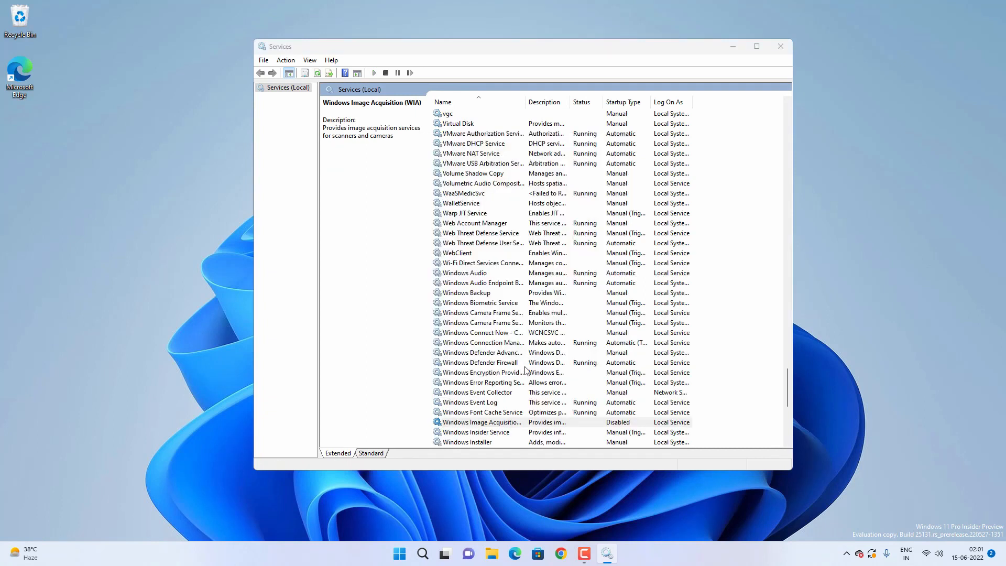
Step: Set the startup type of the Geolocation Service to Disabled, and close the Services window
scroll(528, 370, down, 2)
key(g)
click(467, 123)
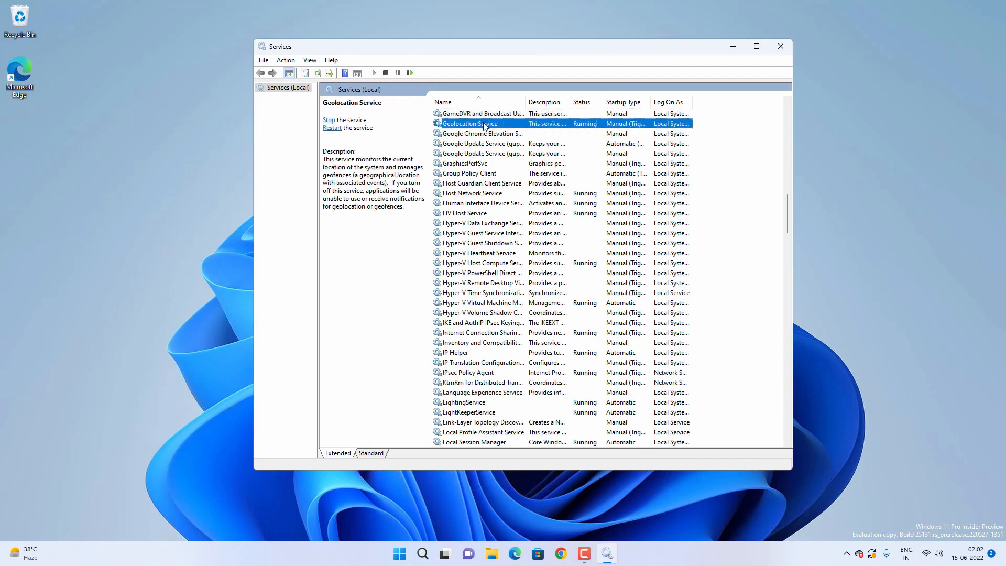
right_click(484, 123)
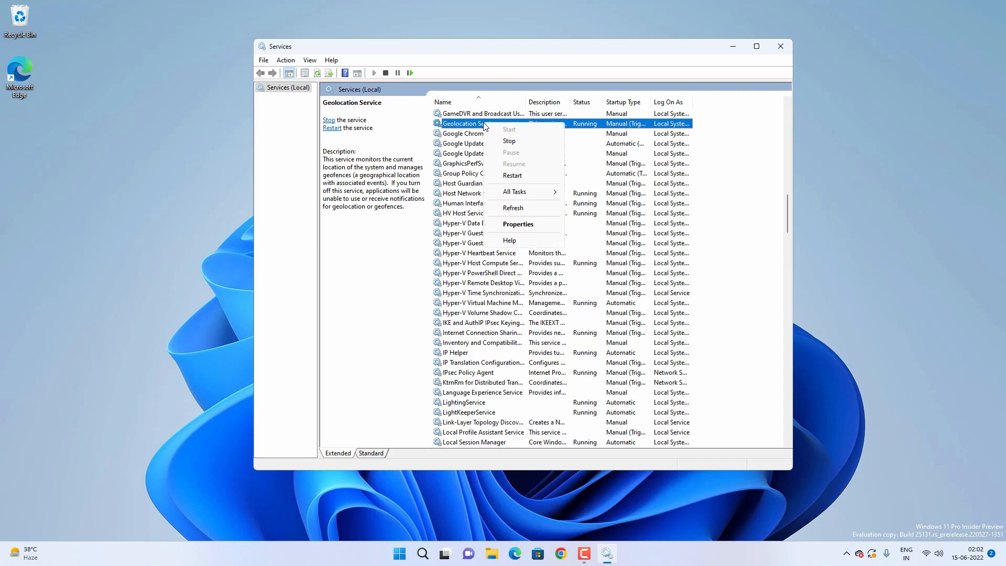
click(519, 225)
click(518, 249)
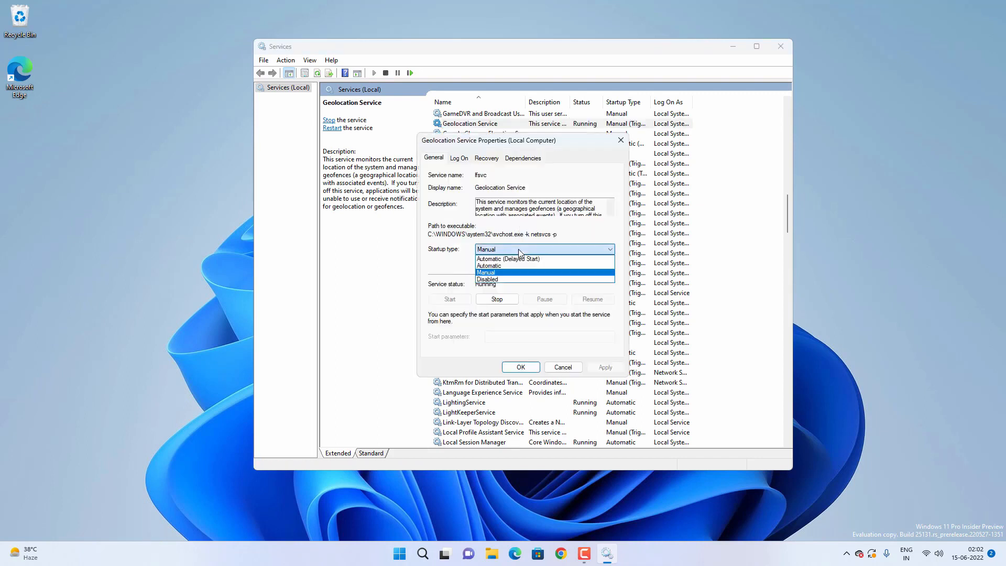
click(518, 280)
click(604, 366)
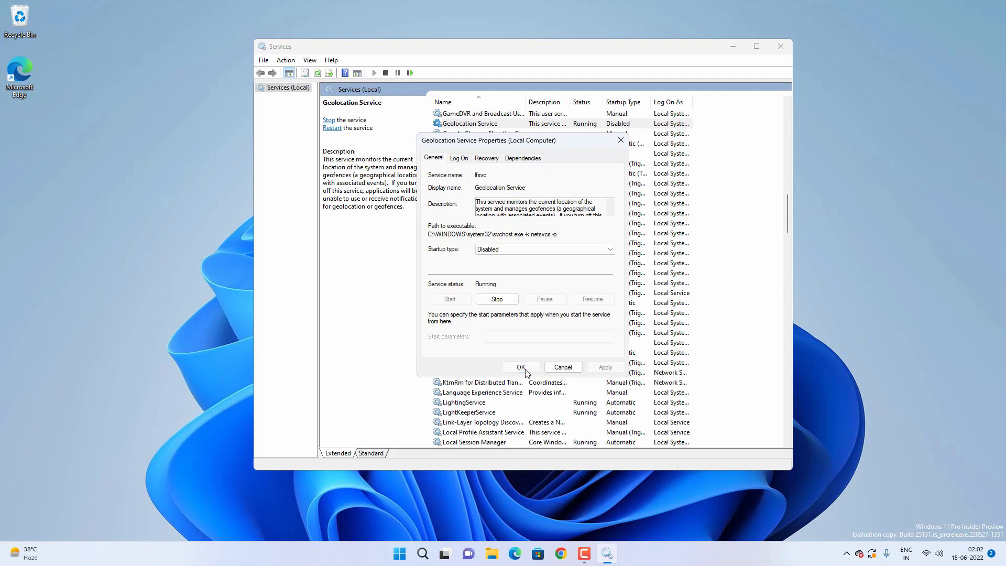
click(521, 368)
scroll(494, 222, down, 20)
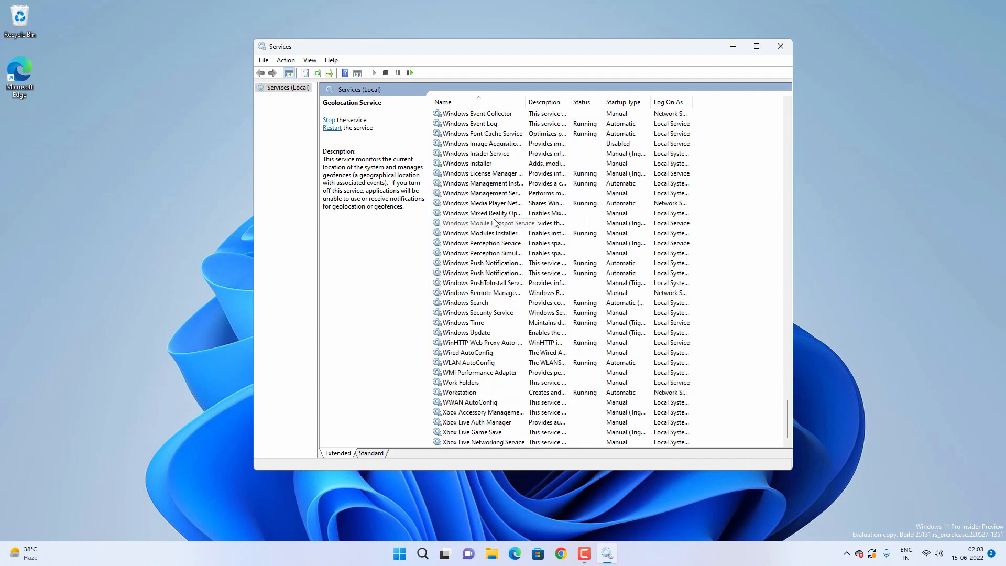
click(781, 47)
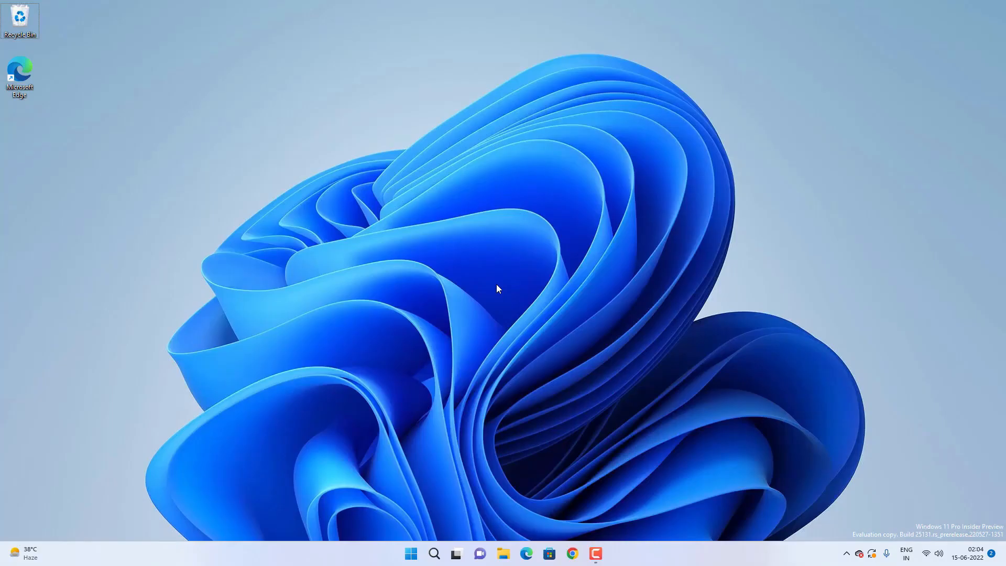
Step: Open the Windows Temp folder by running "temp", and grant permission to access it
key(super+r)
text(t)
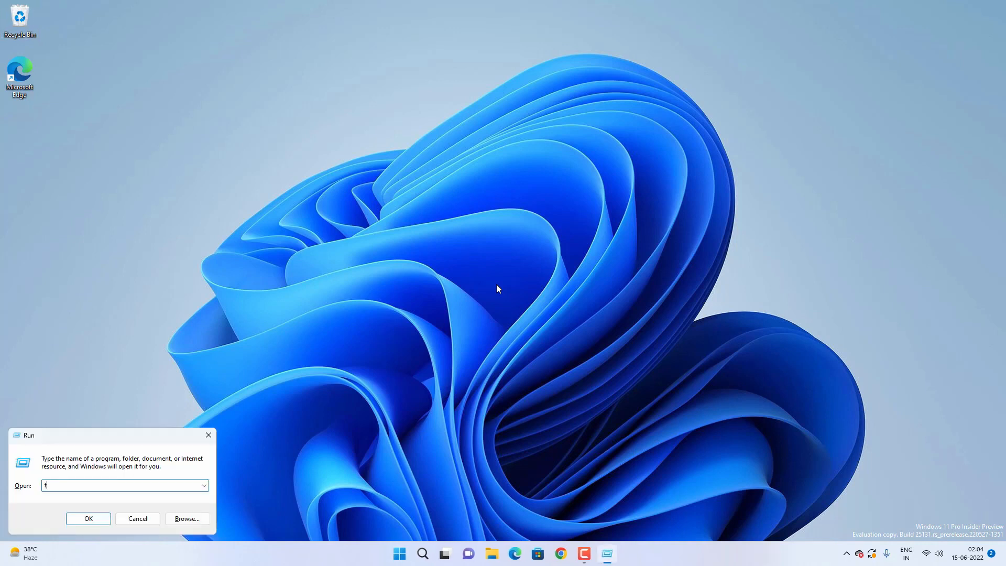
text(emp)
click(98, 519)
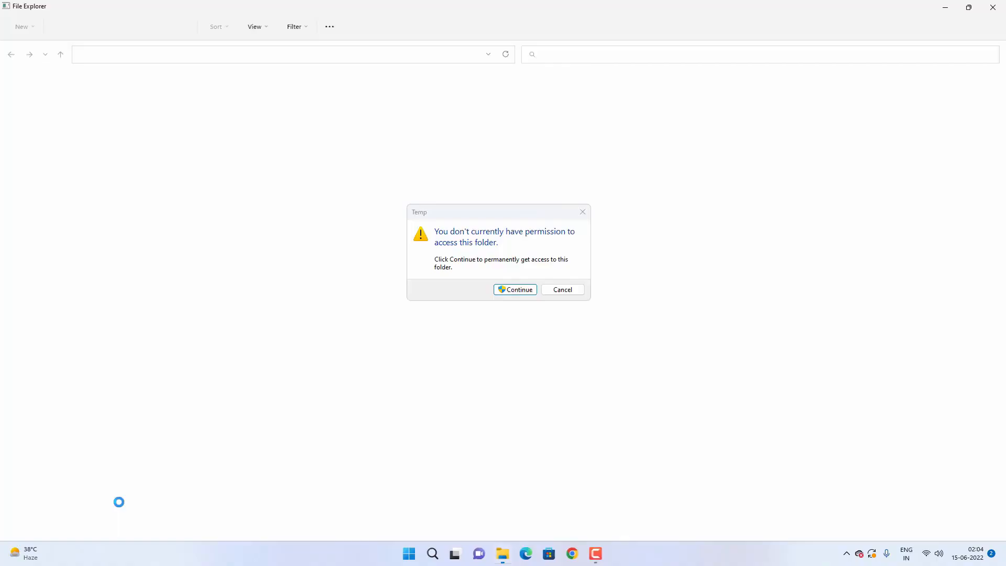
click(517, 289)
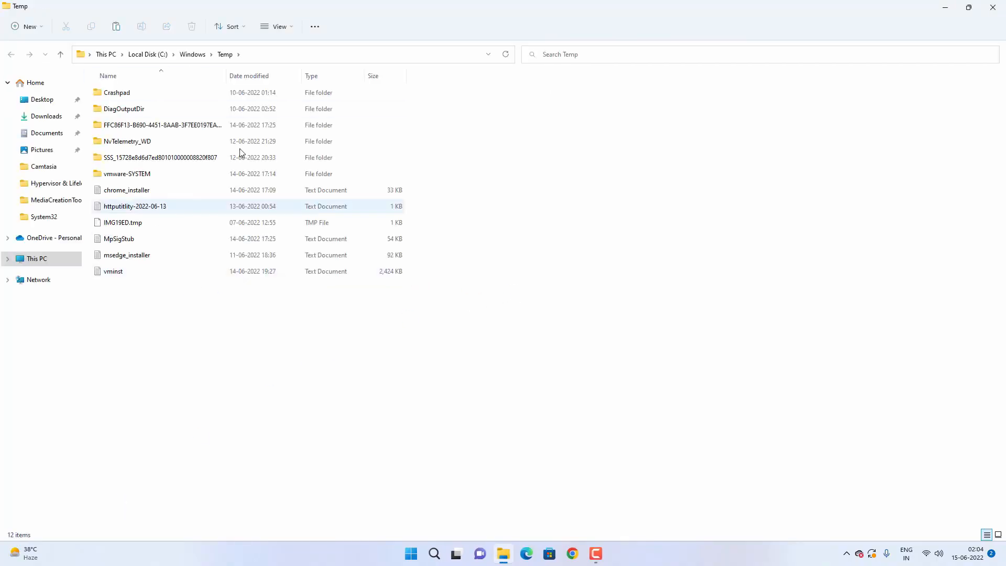
Step: Delete all items in the Windows Temp folder, cancel deletion of the vmware-SYSTEM folder in use, and close the folder window
drag(178, 308, 190, 92)
right_click(190, 90)
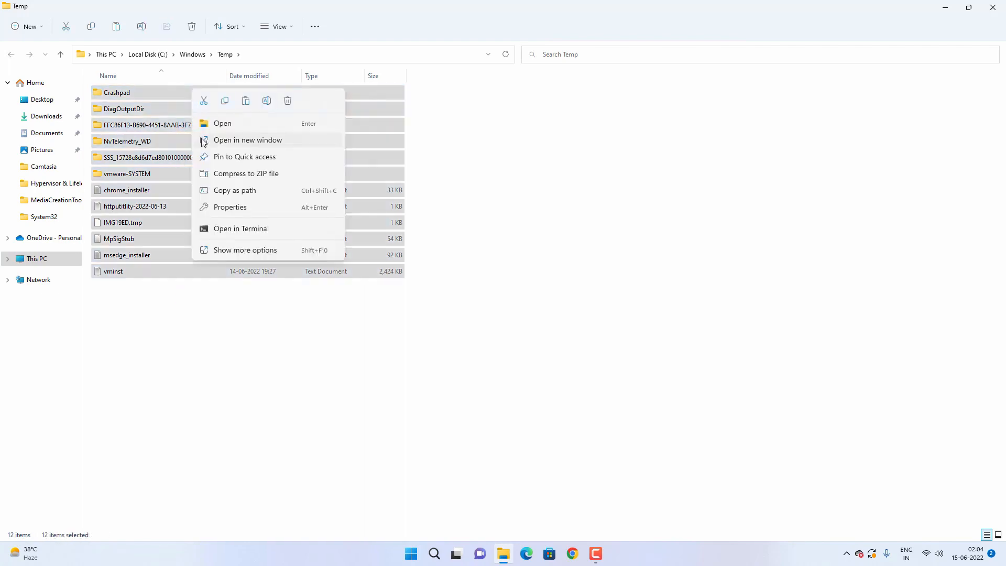
click(287, 101)
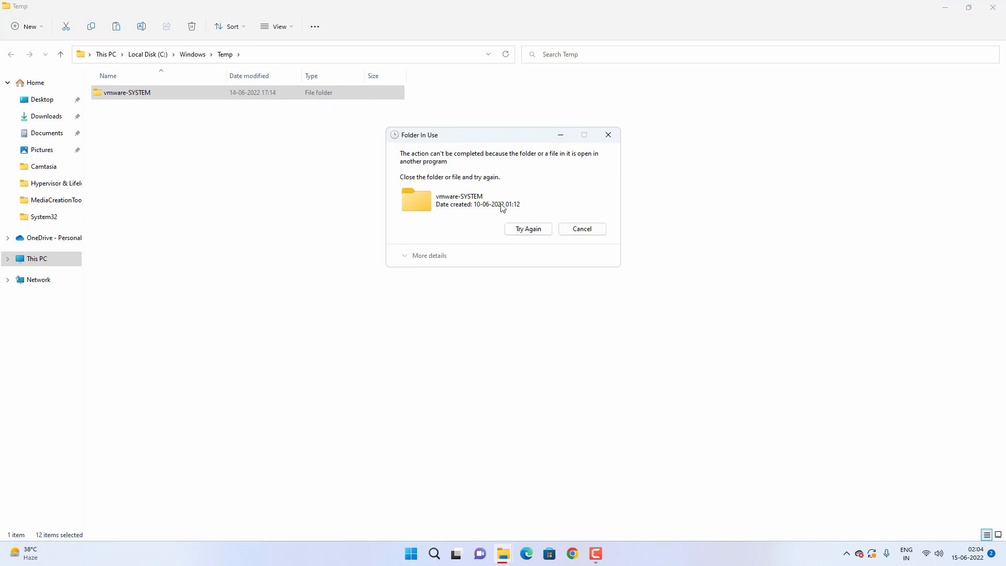
click(582, 229)
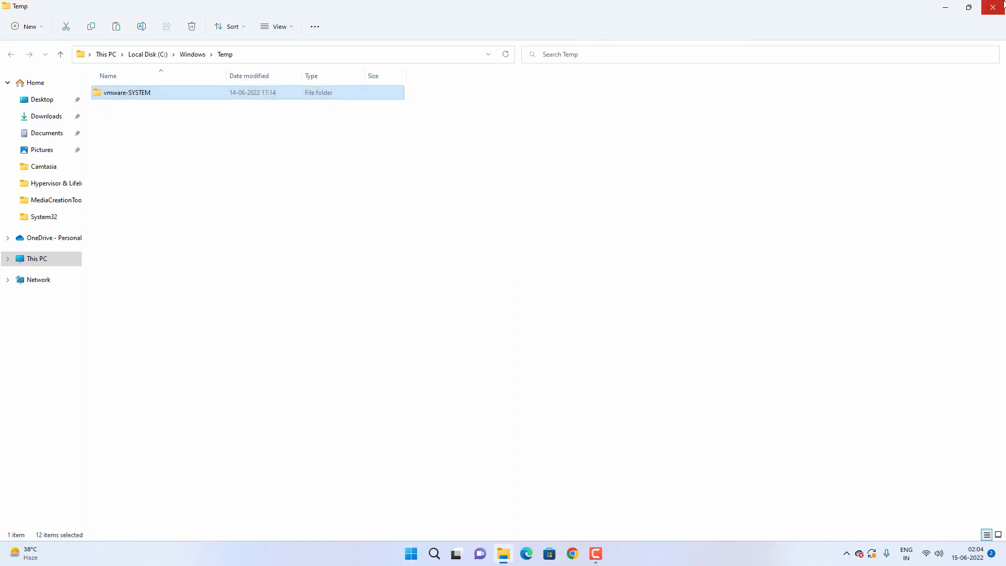
click(993, 7)
Step: Open the user's local temporary files folder by running "%temp%"
key(super+r)
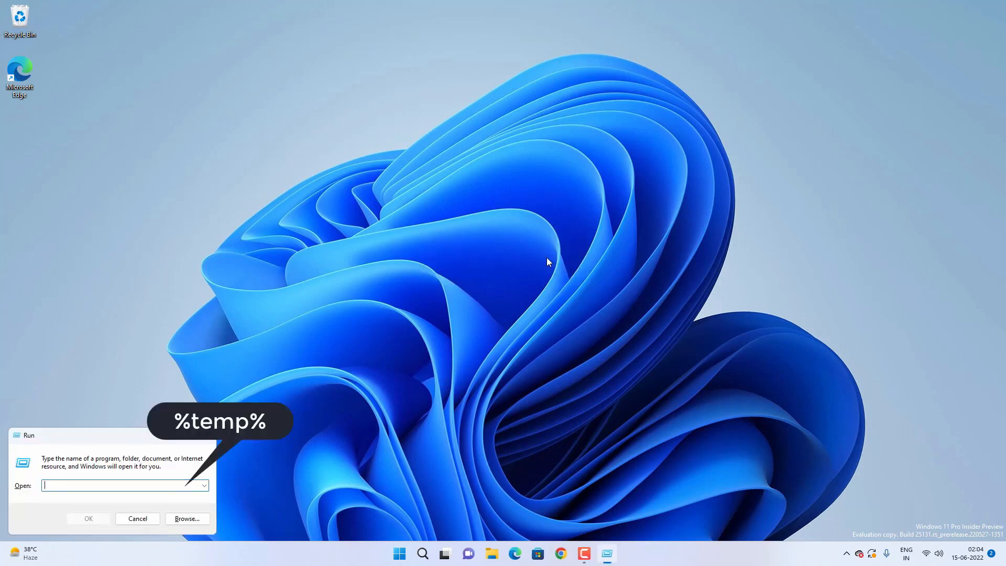
text(%temp%)
click(88, 518)
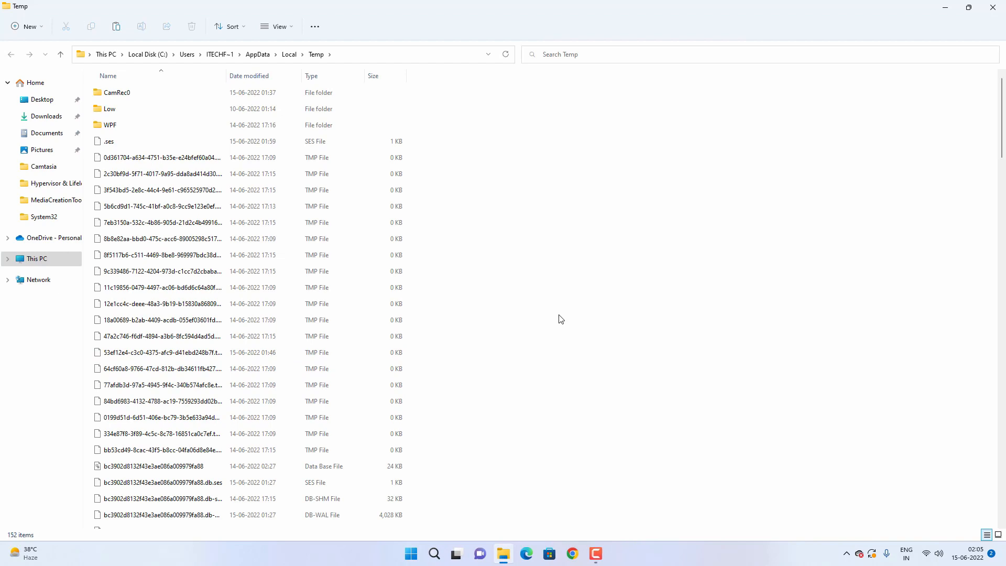
Step: Delete all items in the user's Temp folder, skipping files and folders in use, and close the folder window
scroll(560, 319, down, 20)
key(ctrl+a)
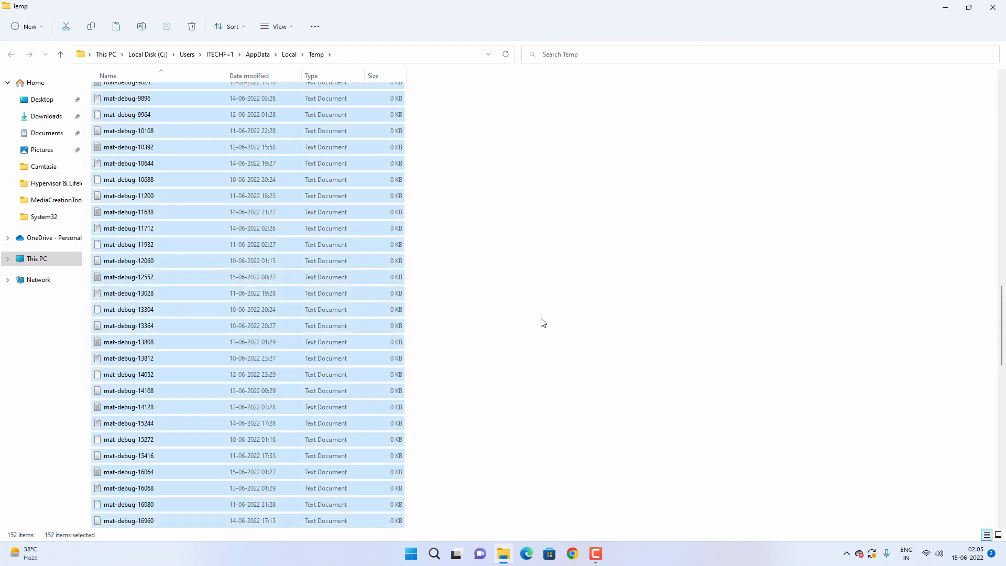
right_click(350, 328)
click(445, 343)
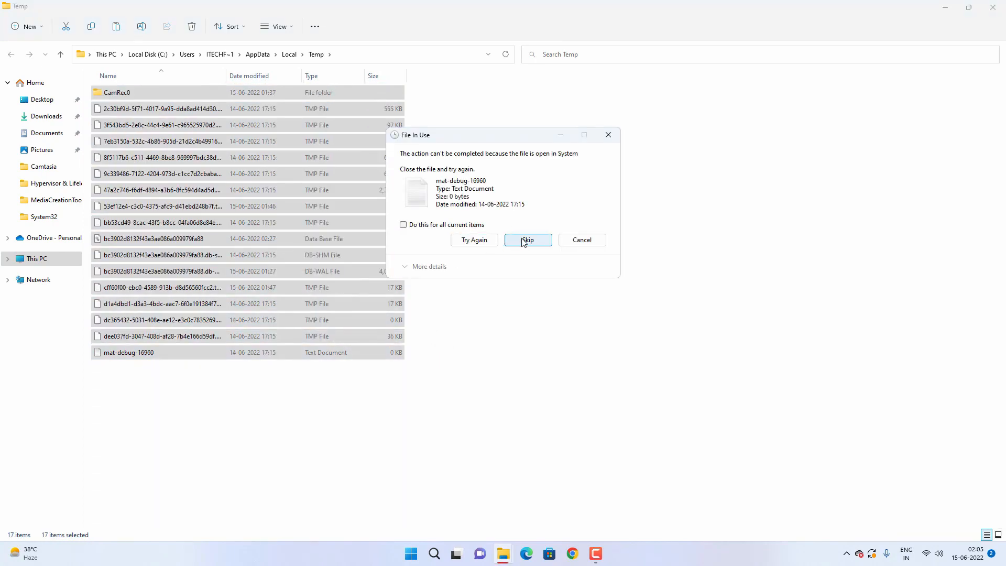
click(523, 240)
click(481, 233)
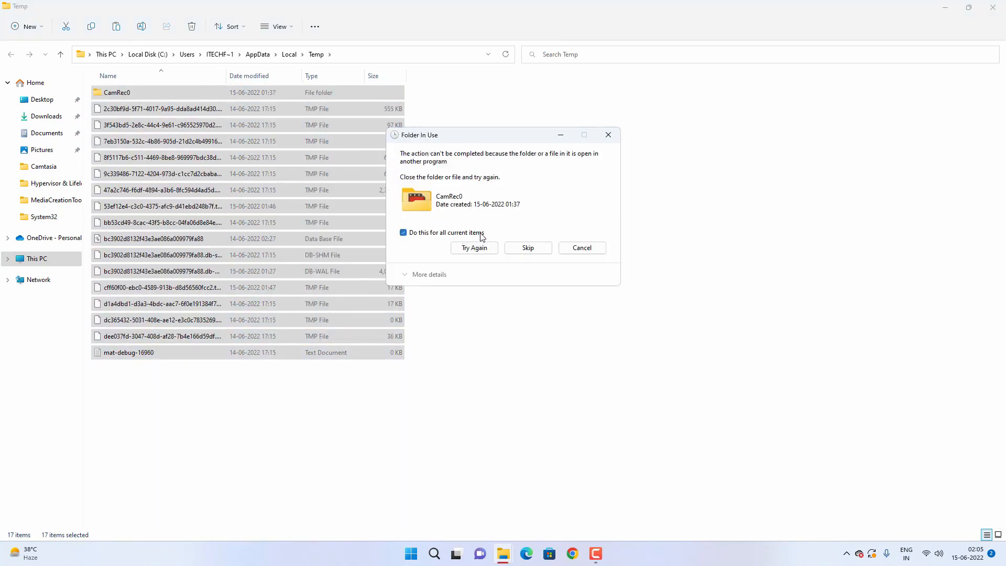
click(529, 247)
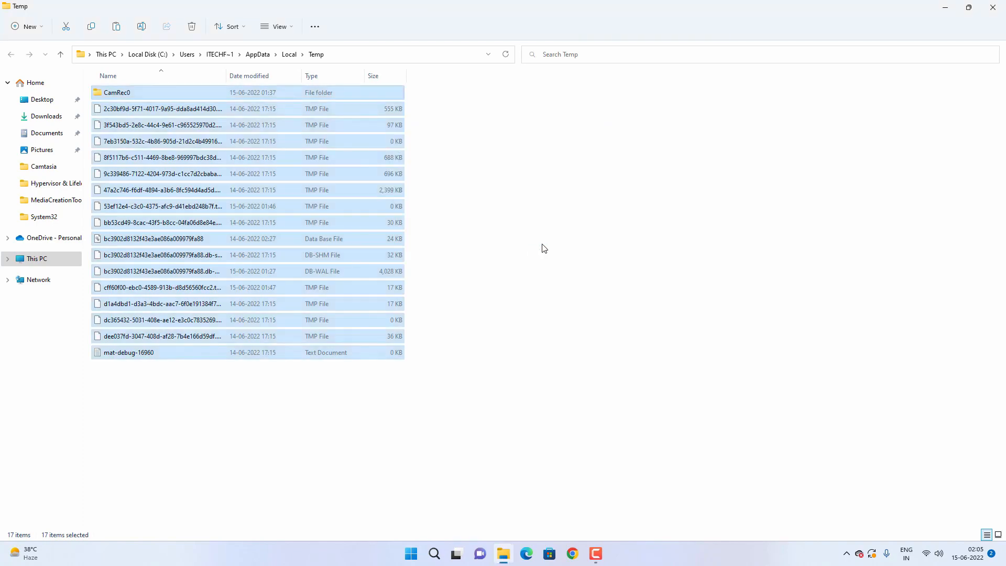
click(531, 251)
click(986, 9)
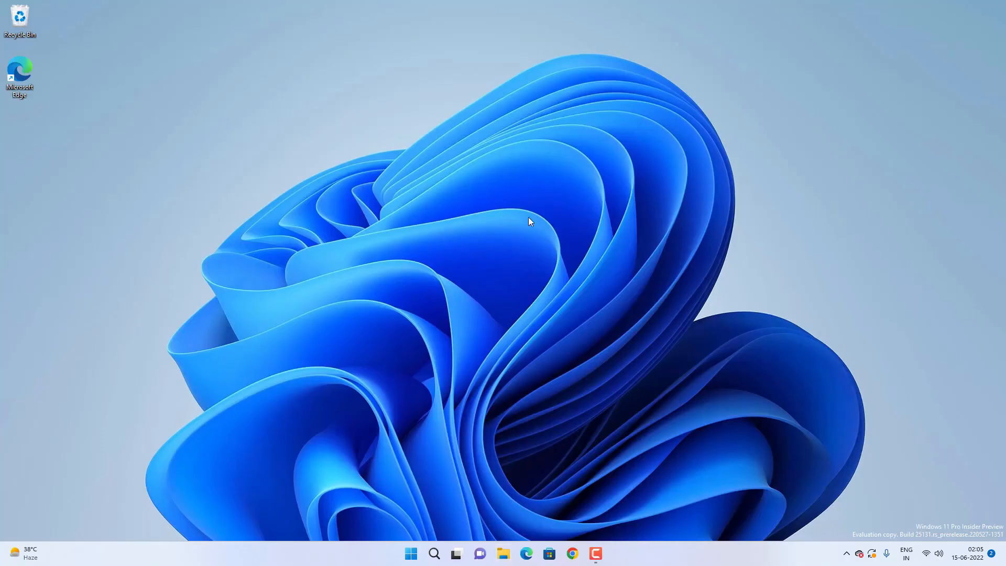